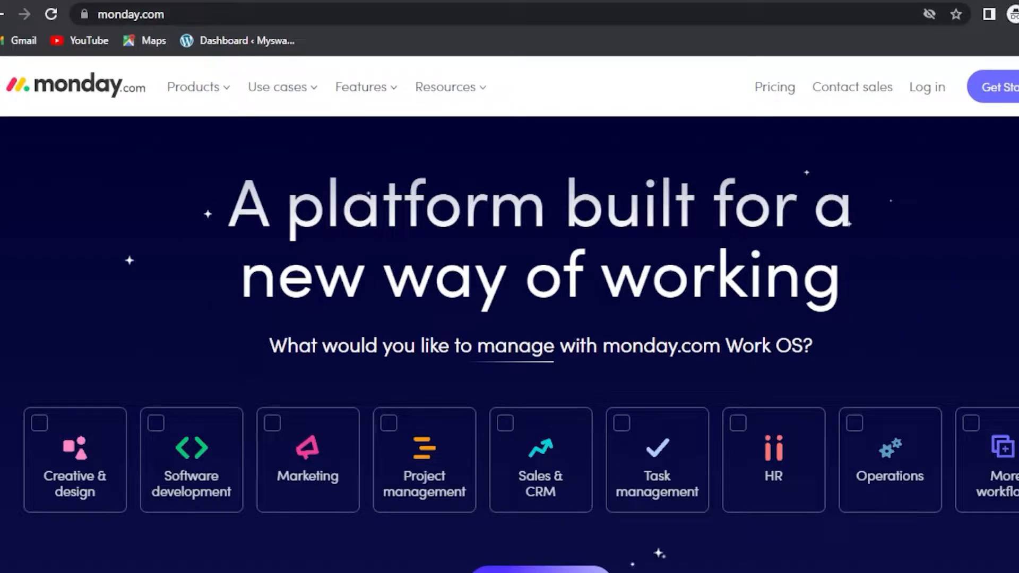
Look over the monday.com homepage and start the sign-up process
{"action": "scroll", "coordinate": [509, 345], "scroll_direction": "down", "scroll_amount": 10}
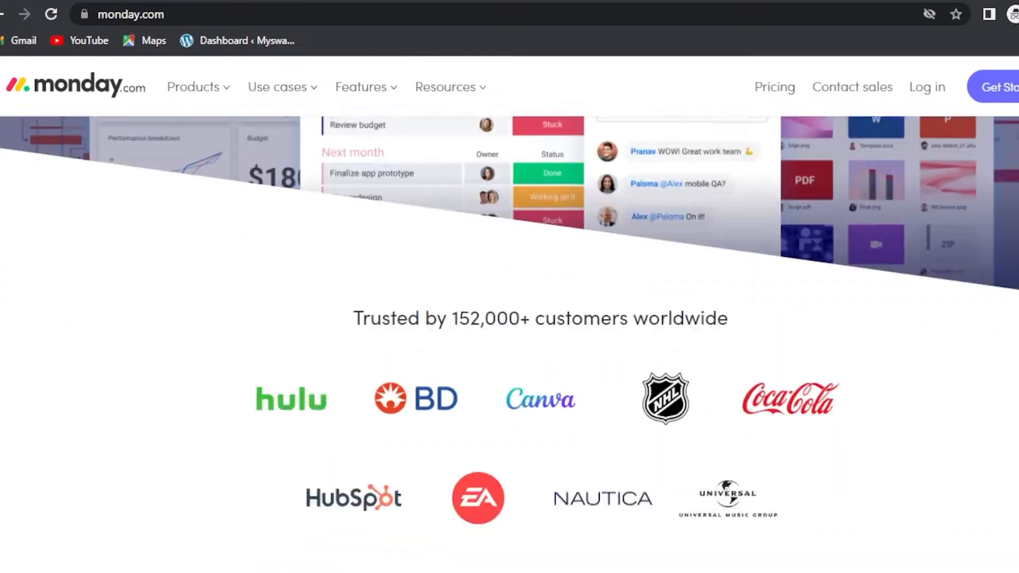
{"action": "scroll", "coordinate": [509, 345], "scroll_direction": "down", "scroll_amount": 10}
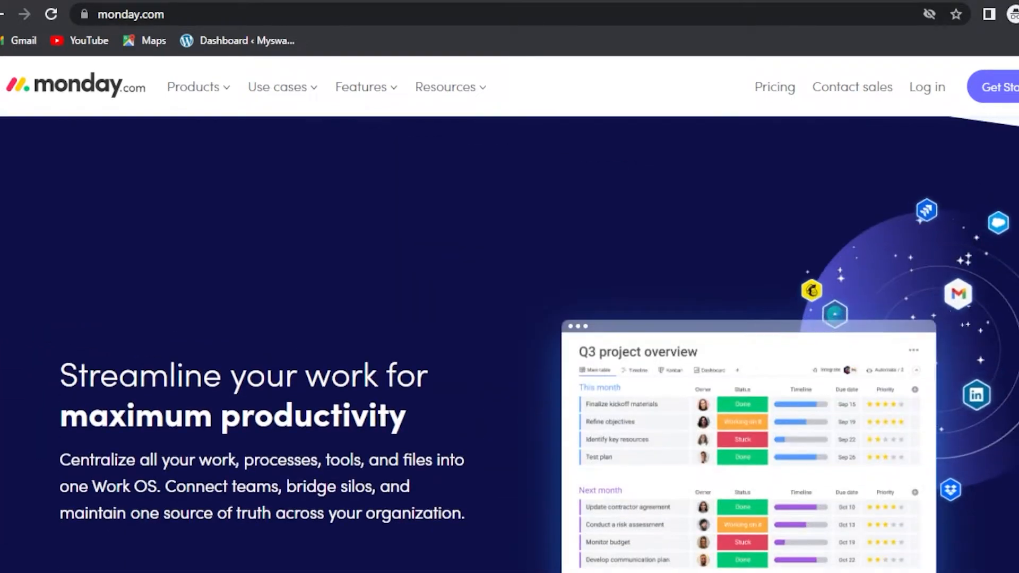
{"action": "scroll", "coordinate": [509, 345], "scroll_direction": "down", "scroll_amount": 10}
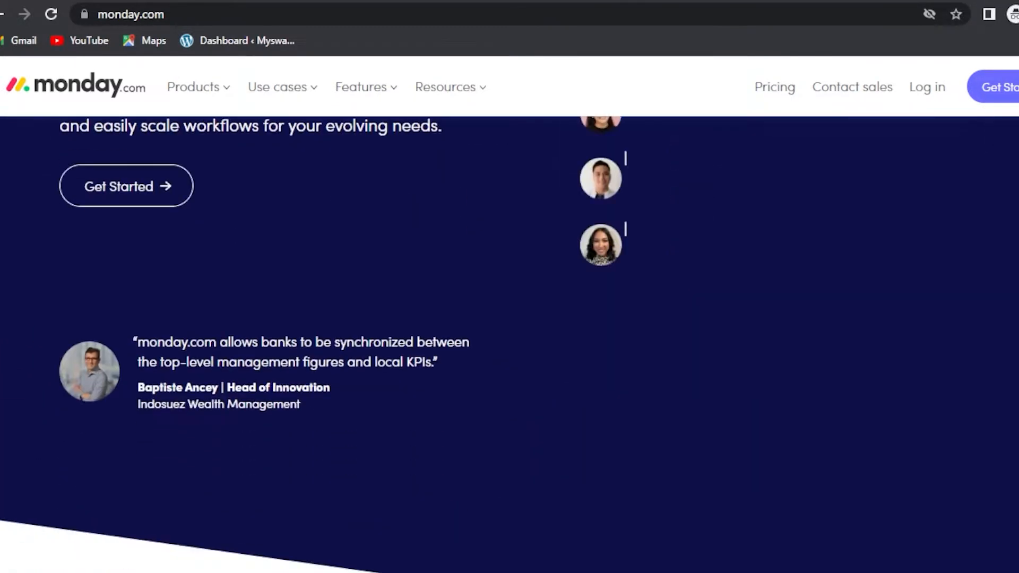
{"action": "scroll", "coordinate": [510, 345], "scroll_direction": "down", "scroll_amount": 10}
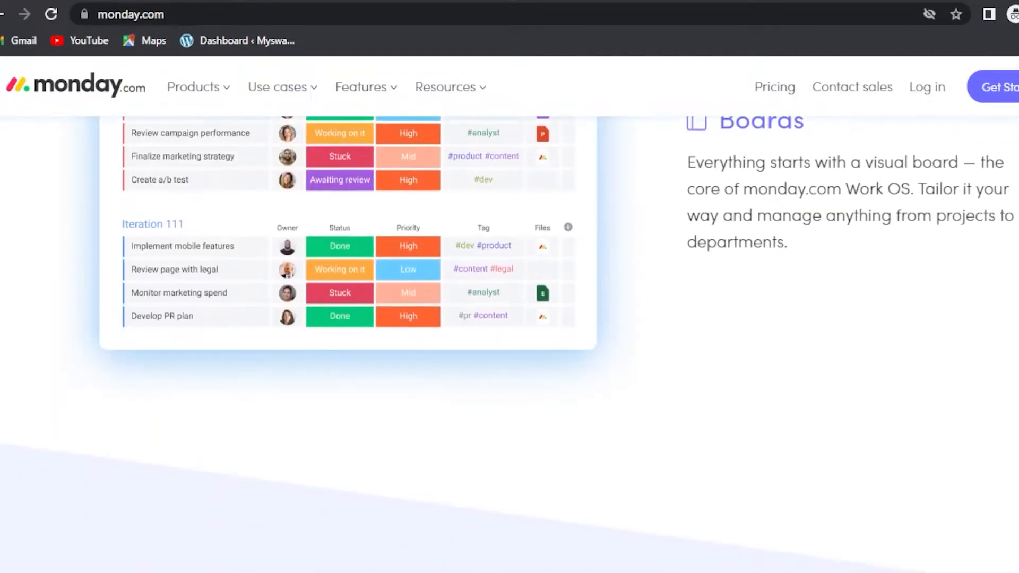
{"action": "scroll", "coordinate": [509, 345], "scroll_direction": "up", "scroll_amount": 15}
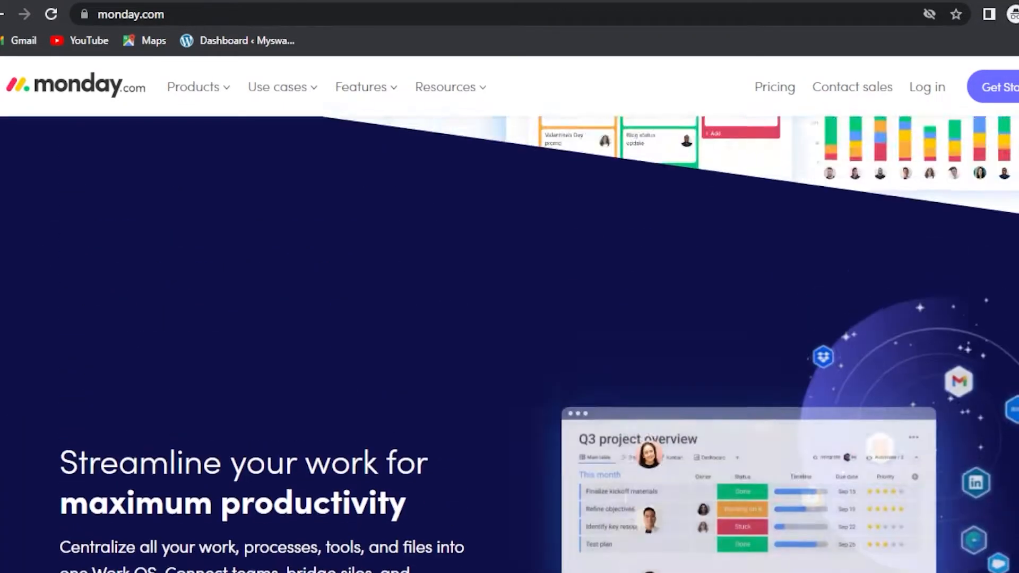
{"action": "scroll", "coordinate": [509, 346], "scroll_direction": "up", "scroll_amount": 5}
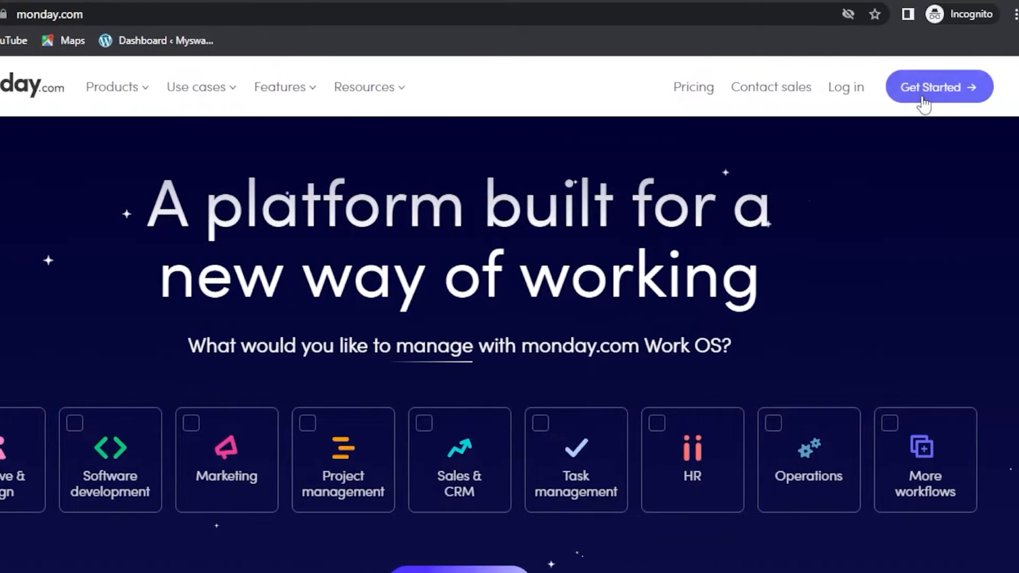
{"action": "left_click", "coordinate": [923, 97]}
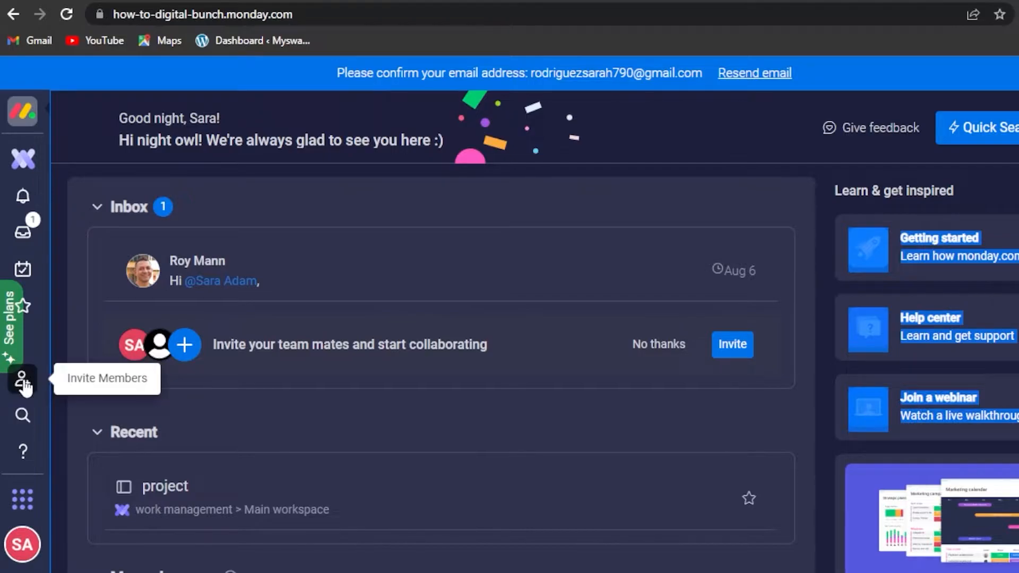
View the options for inviting members by email and close the invitation without sending it
{"action": "left_click", "coordinate": [22, 502]}
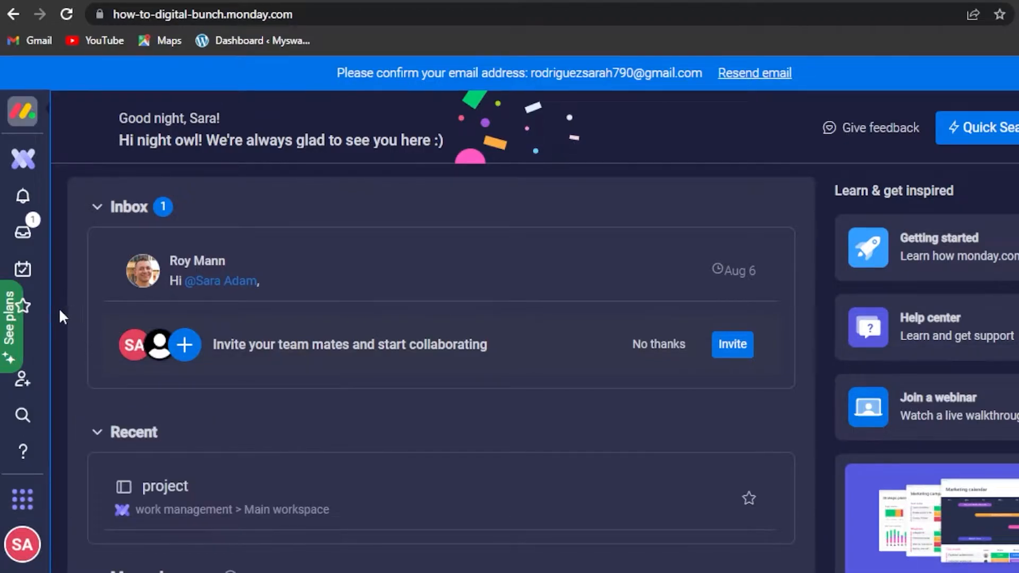
{"action": "left_click", "coordinate": [20, 381]}
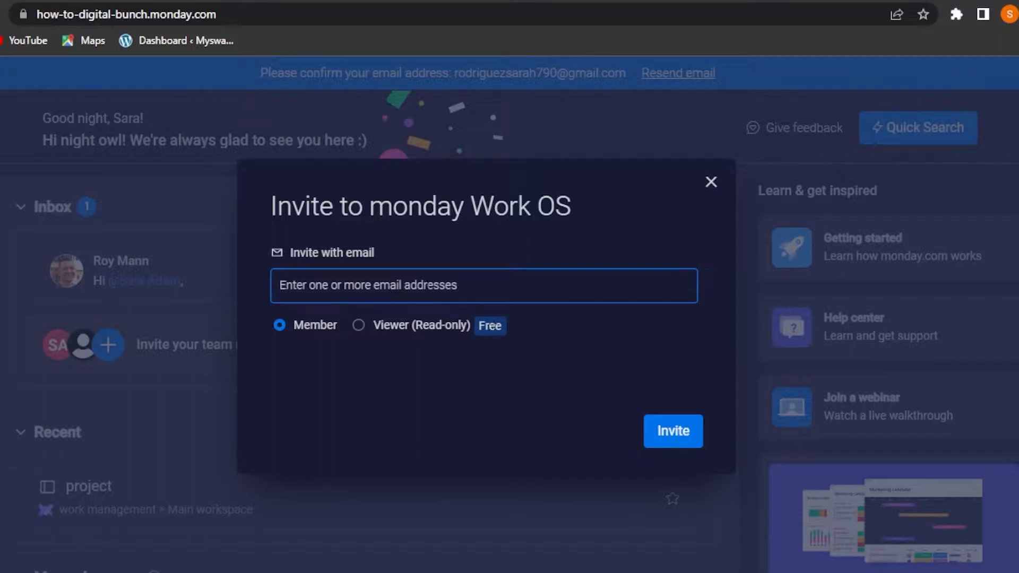
{"action": "left_click", "coordinate": [712, 182]}
{"action": "key", "text": "ctrl+a"}
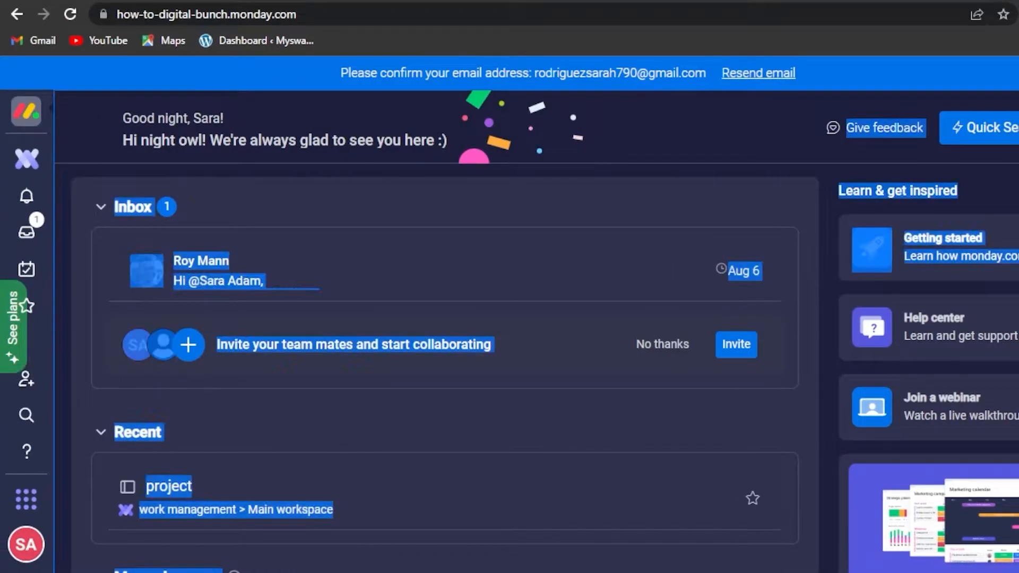
{"action": "left_click", "coordinate": [758, 135]}
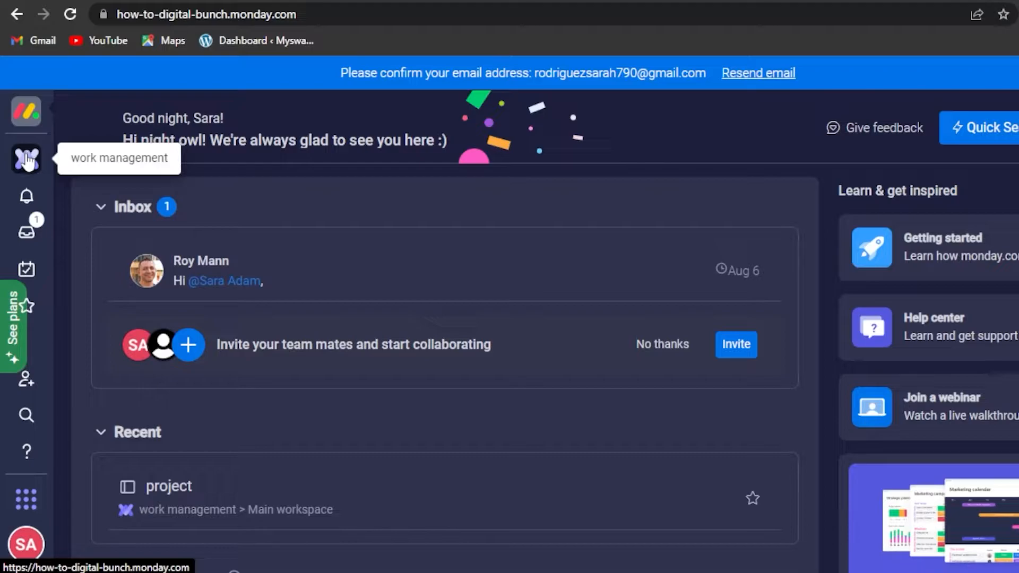
Open the Main workspace from My workspaces and view the list of available workspaces
{"action": "scroll", "coordinate": [128, 393], "scroll_direction": "down", "scroll_amount": 3}
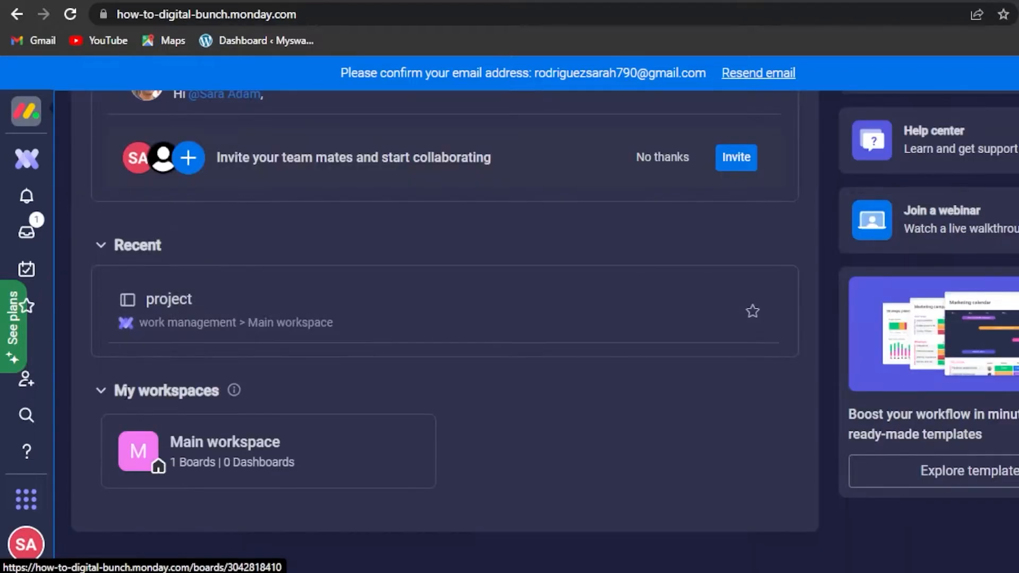
{"action": "left_click", "coordinate": [102, 391]}
{"action": "left_click", "coordinate": [100, 426]}
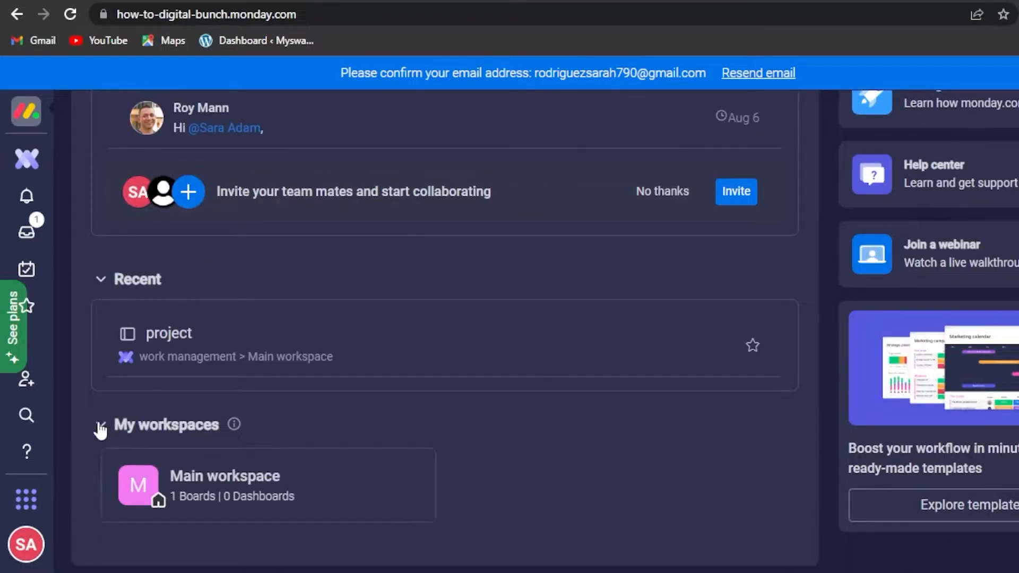
{"action": "left_click", "coordinate": [194, 472]}
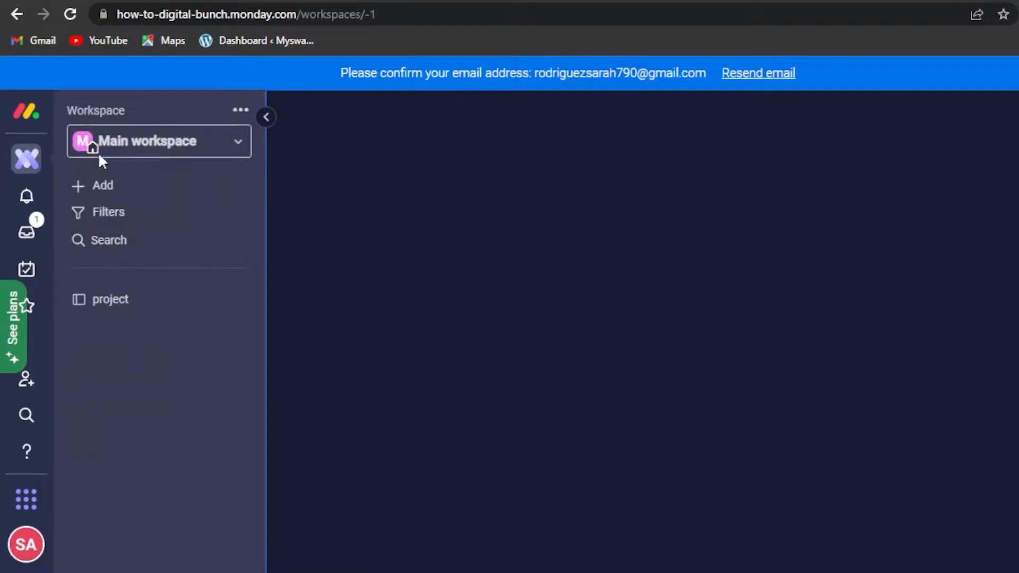
{"action": "left_click", "coordinate": [134, 154]}
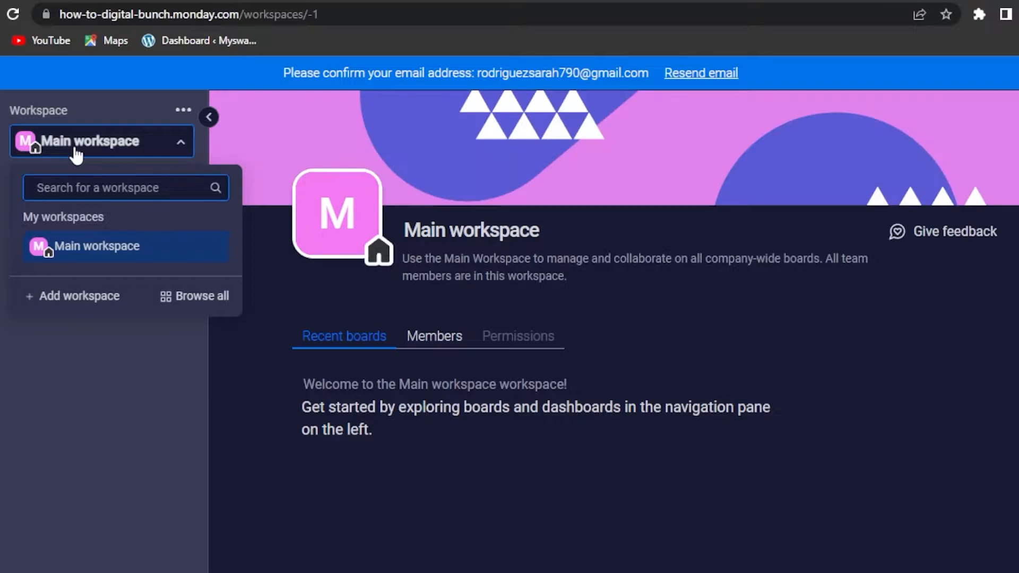
{"action": "left_click", "coordinate": [281, 464]}
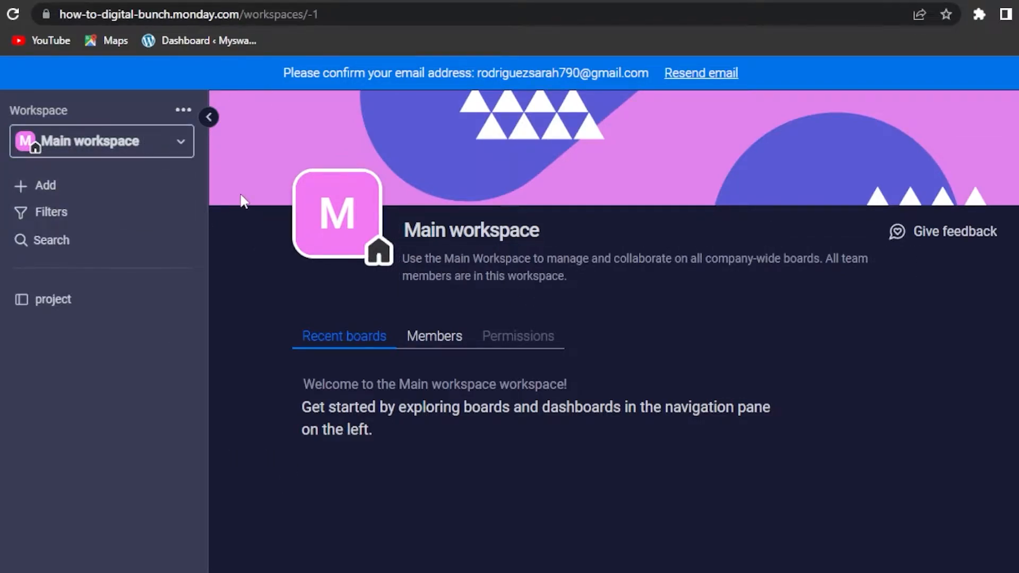
Choose to add content to the Main workspace from templates and look through the work management template categories
{"action": "left_click", "coordinate": [37, 191]}
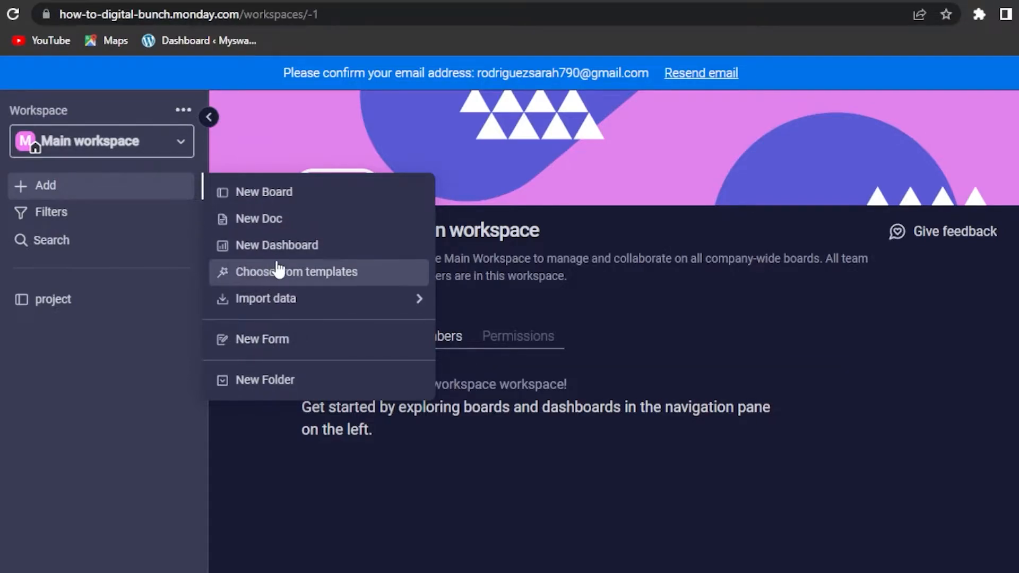
{"action": "left_click", "coordinate": [333, 274]}
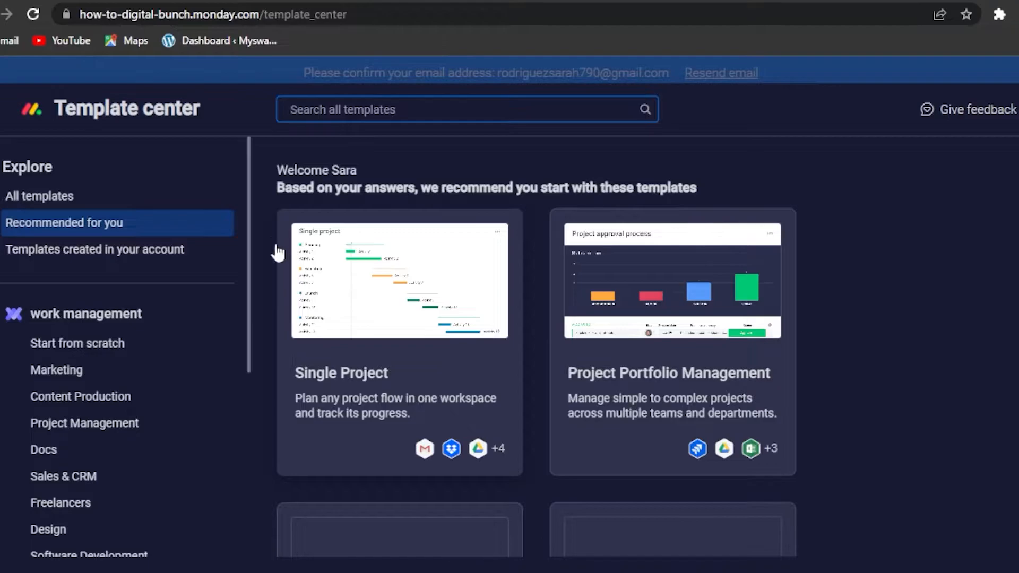
{"action": "left_click_drag", "start_coordinate": [250, 243], "coordinate": [243, 313]}
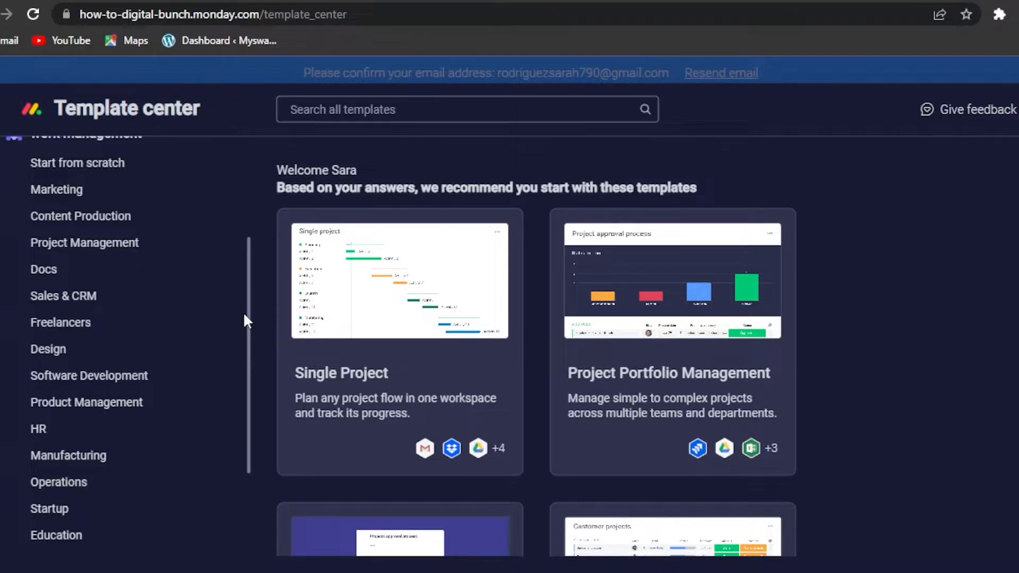
{"action": "left_click_drag", "start_coordinate": [245, 316], "coordinate": [252, 396]}
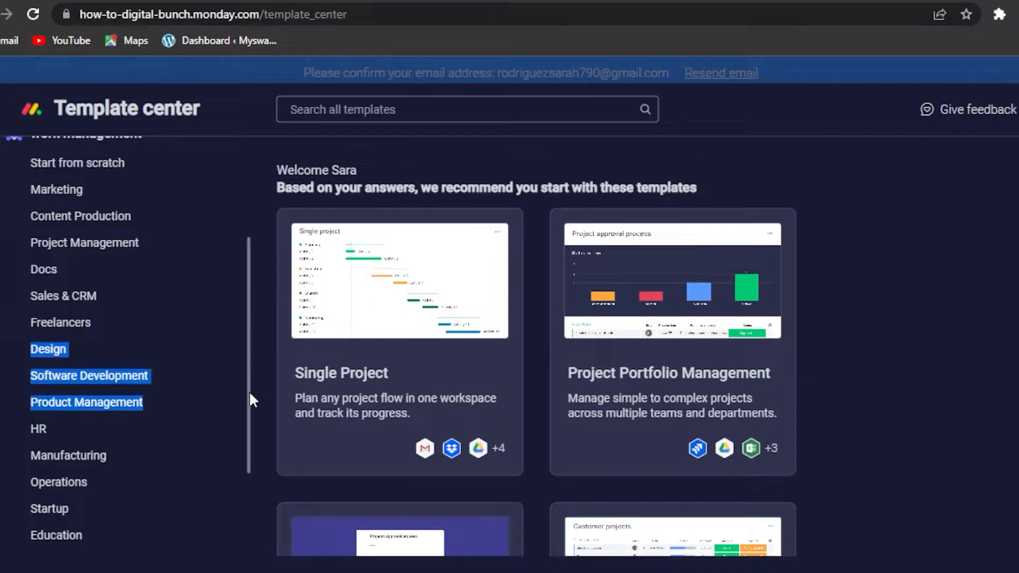
Find the Product Development template among the recommended templates and add it to the Main workspace
{"action": "scroll", "coordinate": [751, 352], "scroll_direction": "down", "scroll_amount": 10}
{"action": "scroll", "coordinate": [752, 351], "scroll_direction": "up", "scroll_amount": 9}
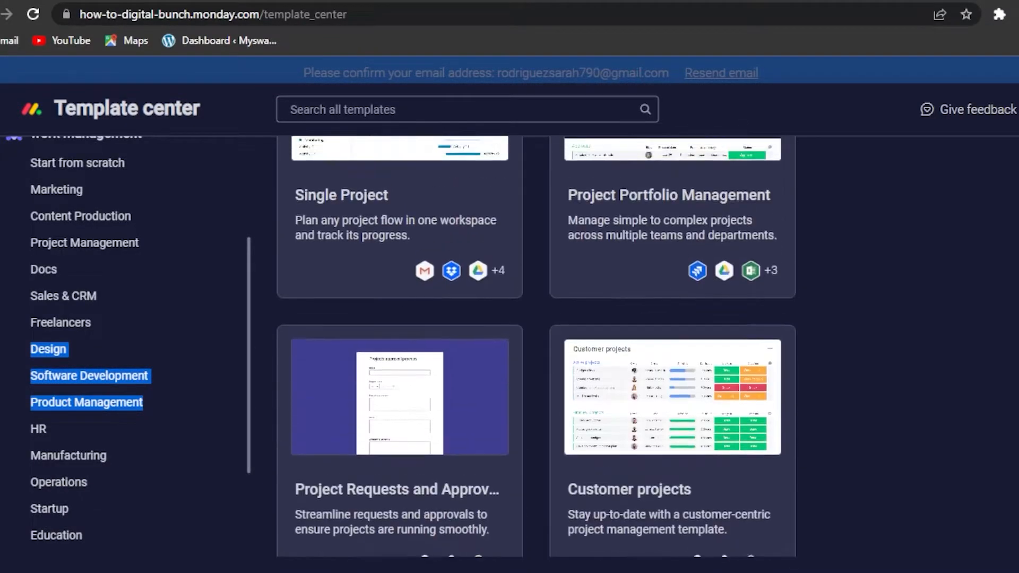
{"action": "scroll", "coordinate": [716, 268], "scroll_direction": "down", "scroll_amount": 10}
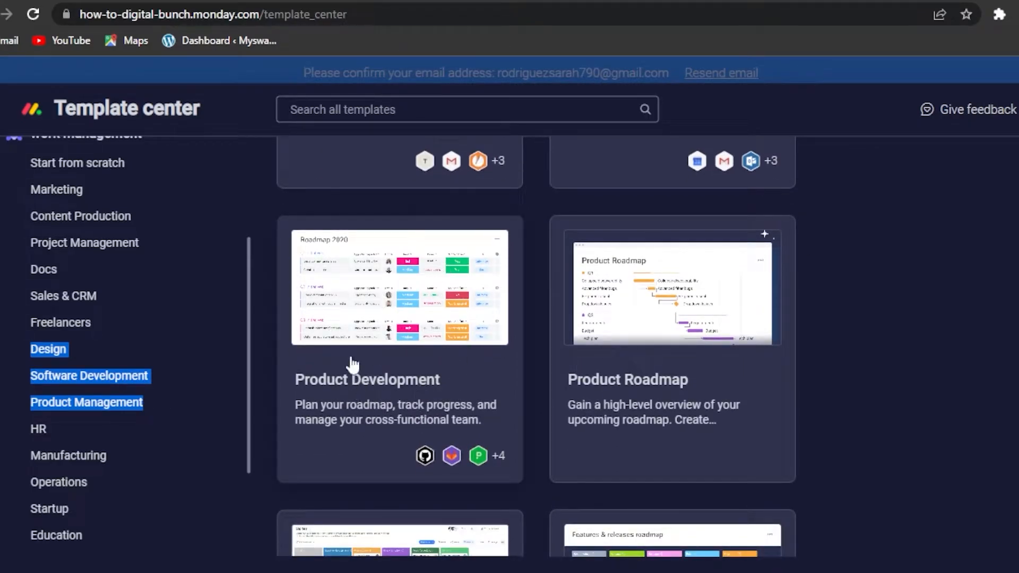
{"action": "left_click", "coordinate": [379, 341]}
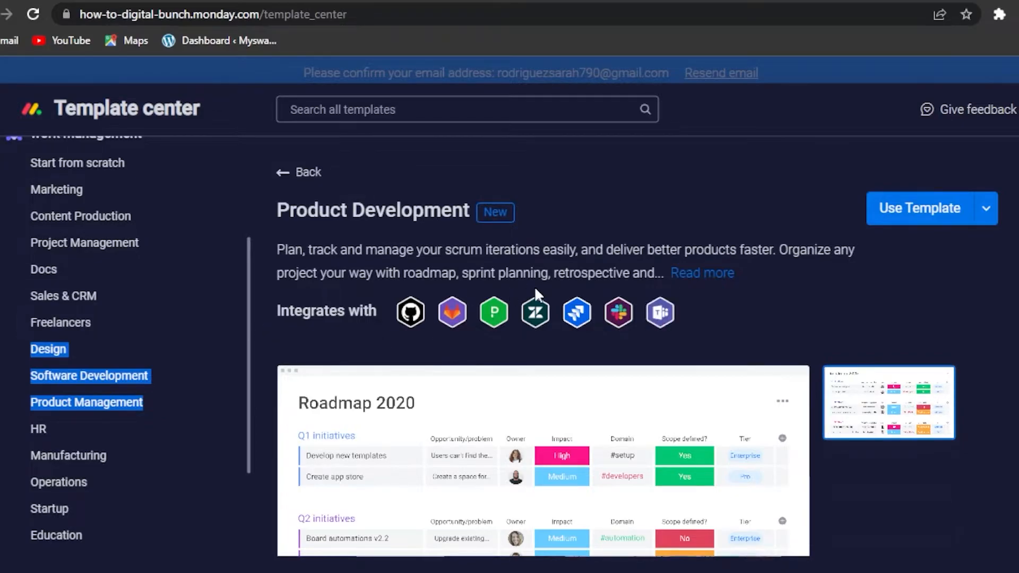
{"action": "left_click", "coordinate": [894, 214]}
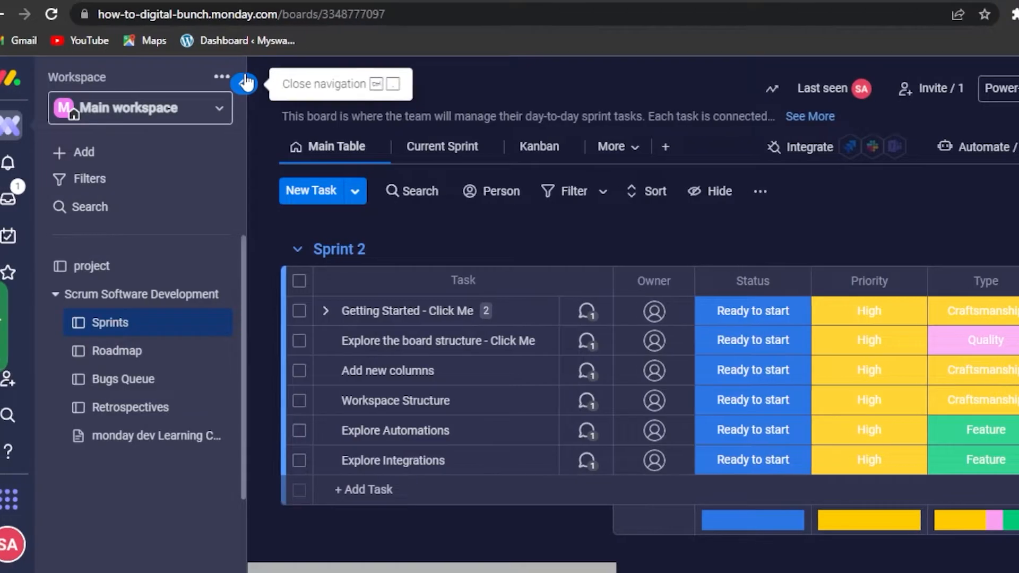
View the workspace list from the Sprints board and collapse the workspace navigation pane
{"action": "left_click", "coordinate": [246, 82]}
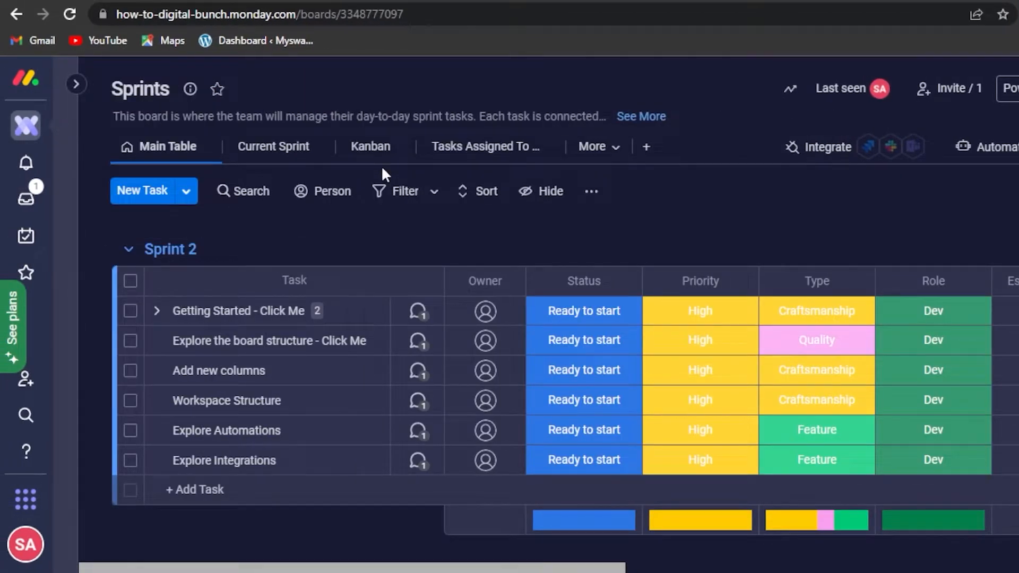
{"action": "left_click", "coordinate": [77, 85]}
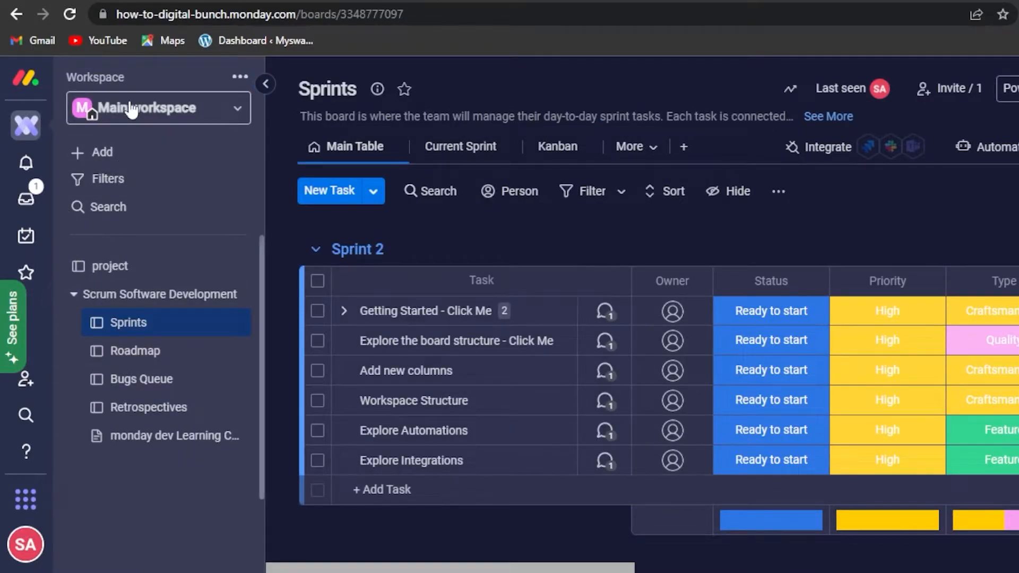
{"action": "left_click", "coordinate": [132, 110]}
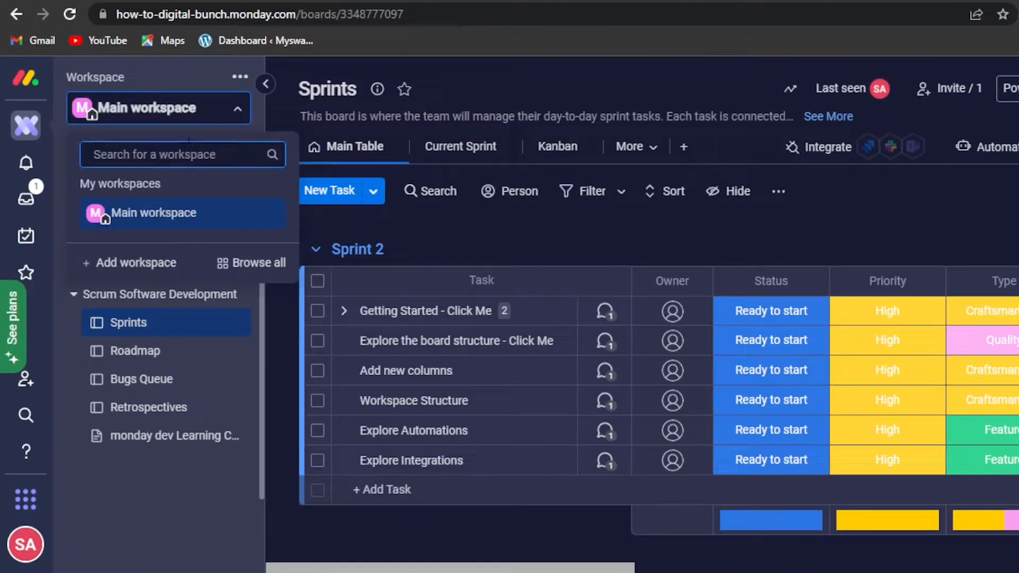
{"action": "left_click", "coordinate": [283, 340]}
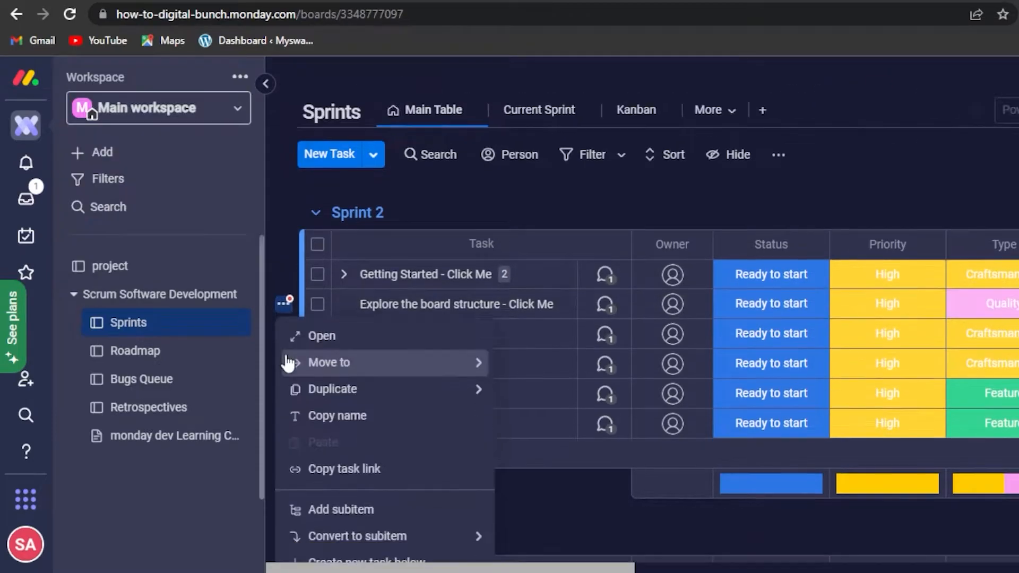
{"action": "scroll", "coordinate": [288, 364], "scroll_direction": "down", "scroll_amount": 2}
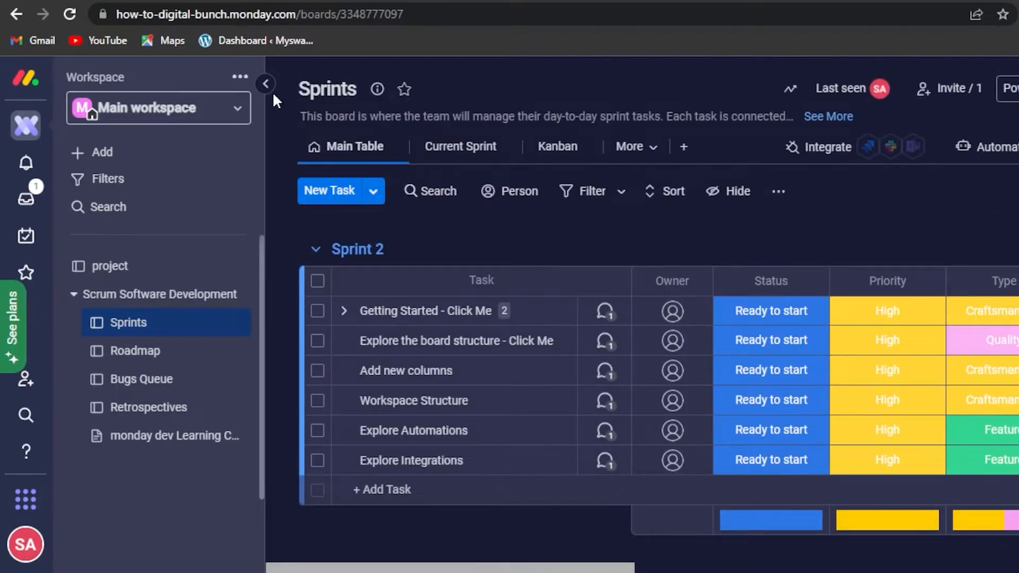
{"action": "left_click", "coordinate": [264, 88]}
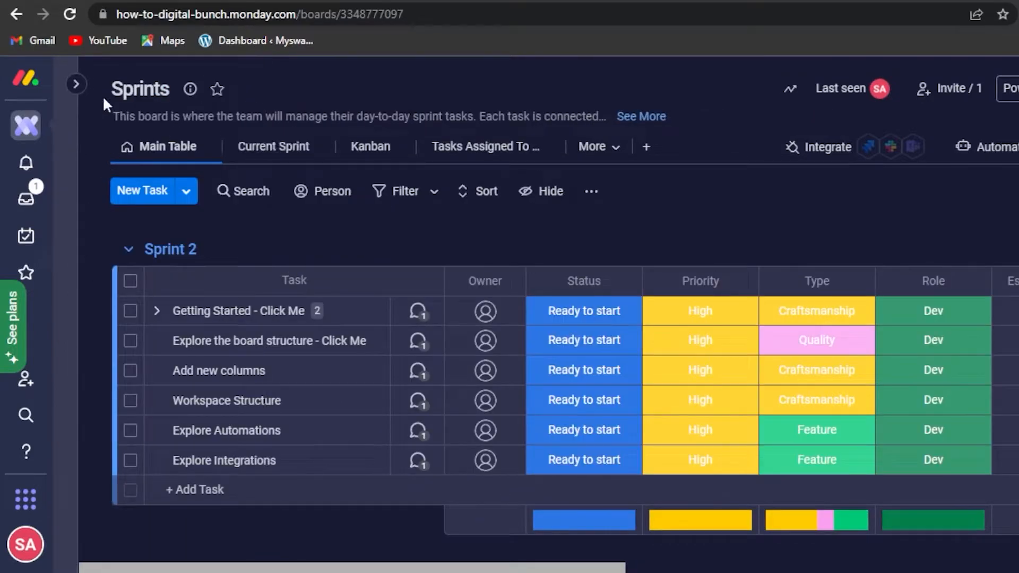
Rename the Sprints board to "test"
{"action": "left_click", "coordinate": [179, 87]}
{"action": "key", "text": "BackSpace"}
{"action": "key", "text": "BackSpace"}
{"action": "key", "text": "BackSpace"}
{"action": "key", "text": "BackSpace"}
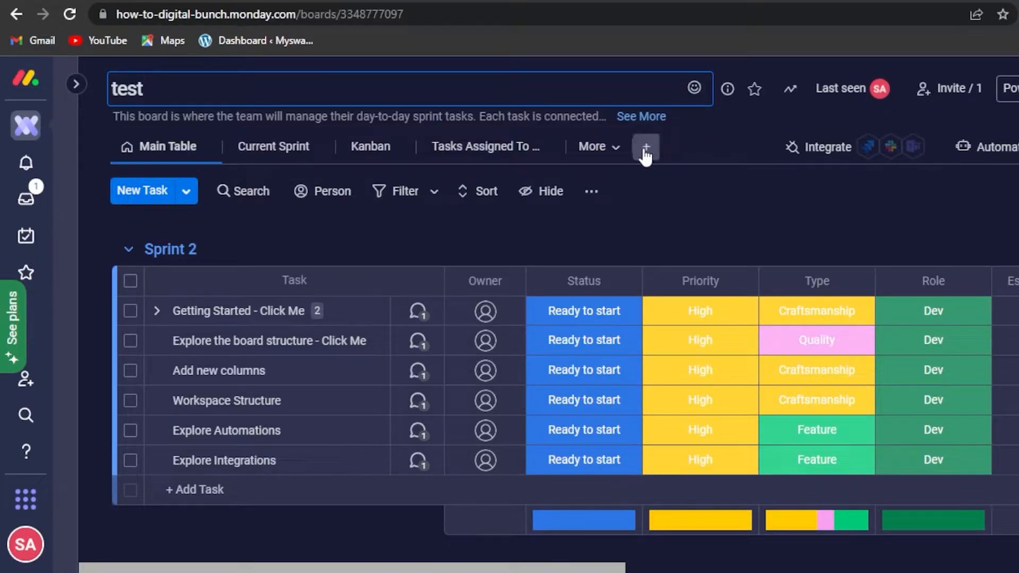
{"action": "left_click", "coordinate": [239, 490]}
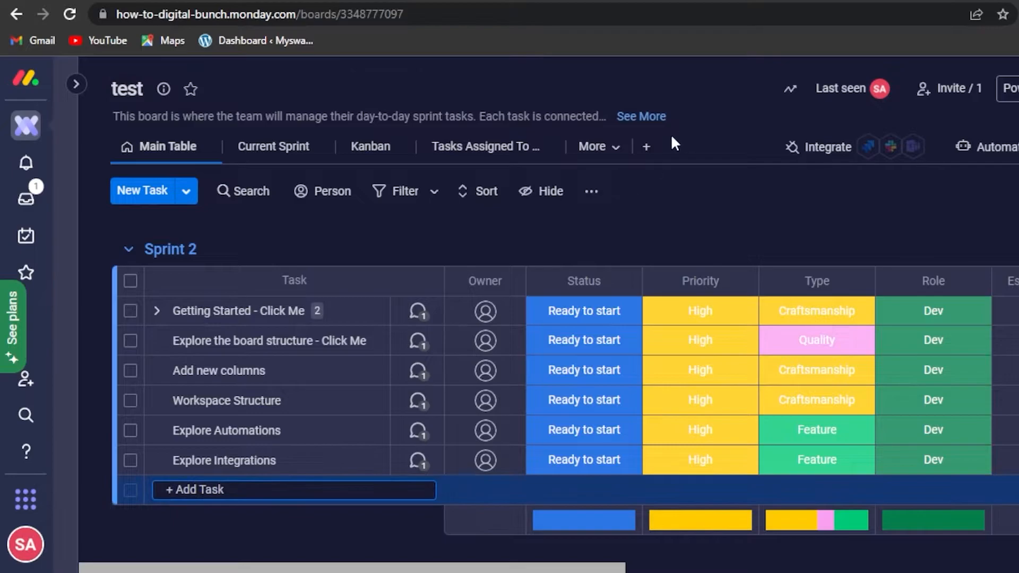
Check which view types can be added to the test board and open its existing Kanban view
{"action": "left_click", "coordinate": [647, 147]}
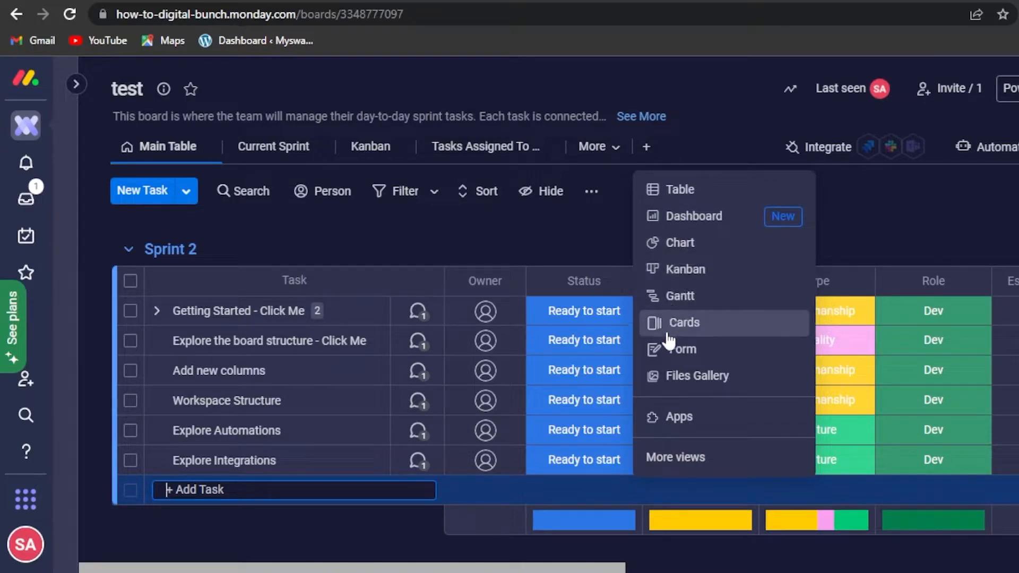
{"action": "left_click", "coordinate": [362, 155]}
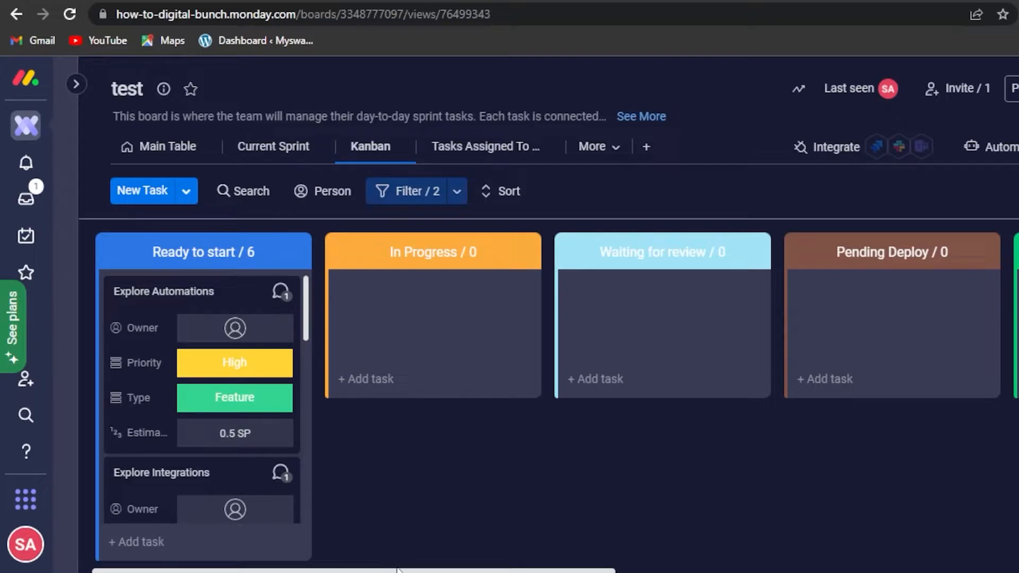
{"action": "left_click_drag", "start_coordinate": [608, 572], "coordinate": [389, 571]}
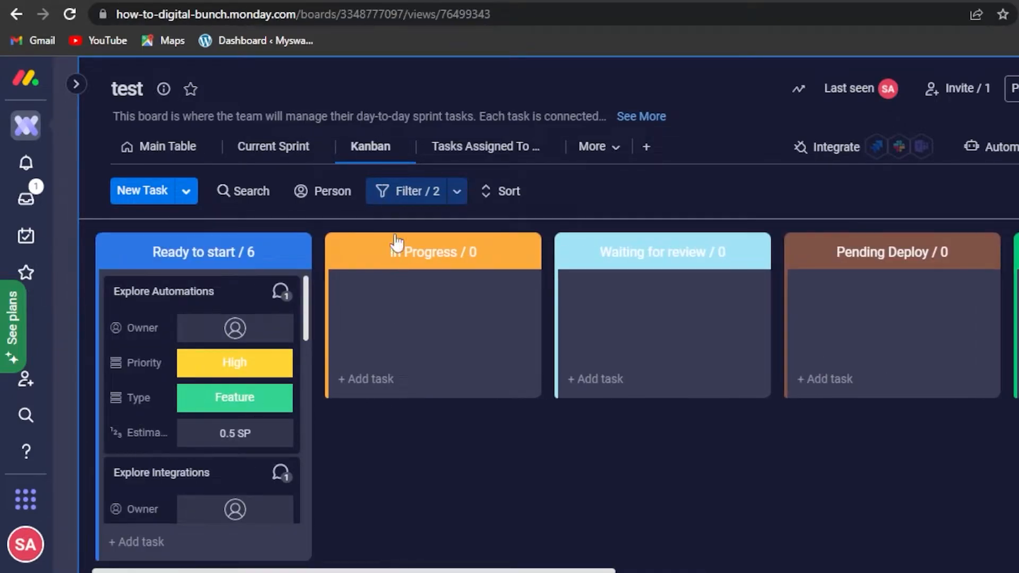
Add a task named "task 1" to the Sprint 2 group in the main table and assign an owner to it
{"action": "left_click", "coordinate": [173, 153]}
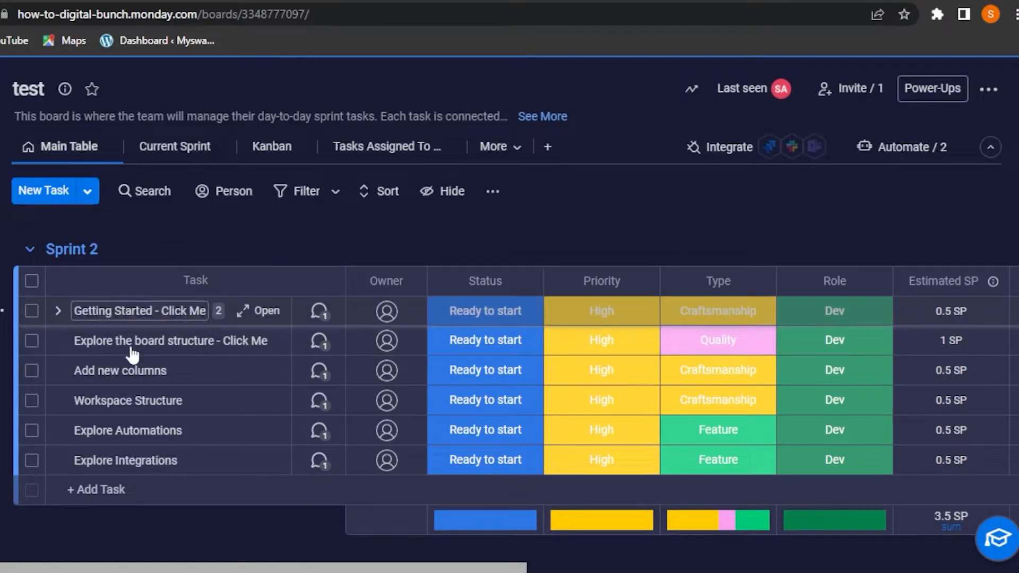
{"action": "left_click", "coordinate": [119, 499]}
{"action": "type", "text": "task"}
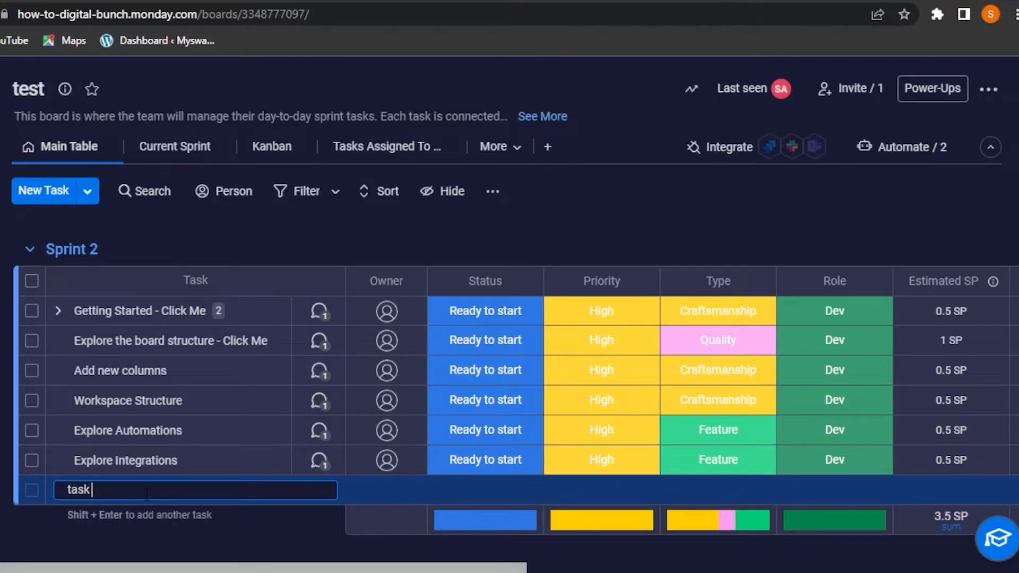
{"action": "type", "text": " 1"}
{"action": "key", "text": "Return"}
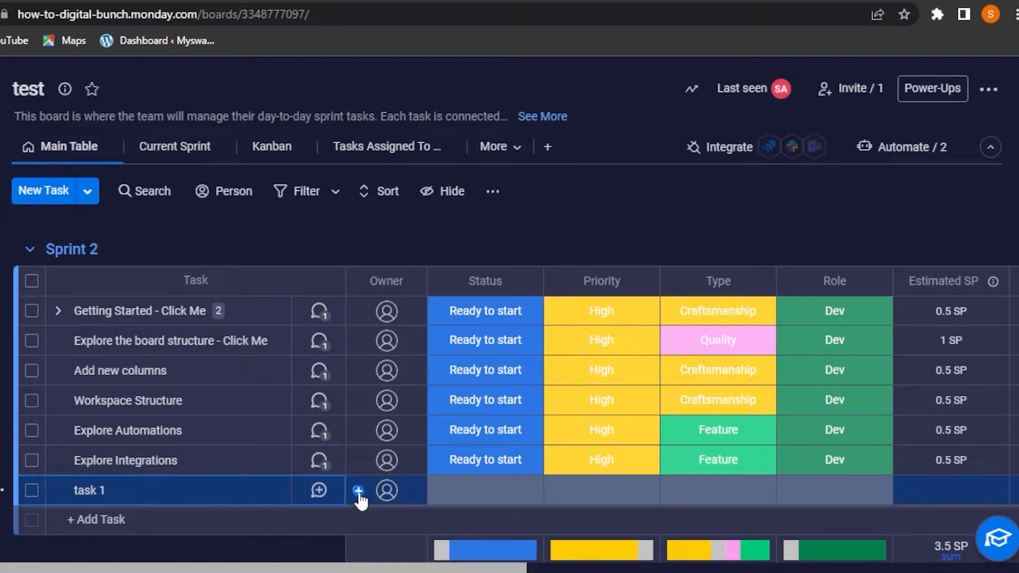
{"action": "left_click", "coordinate": [359, 490]}
{"action": "left_click", "coordinate": [321, 367]}
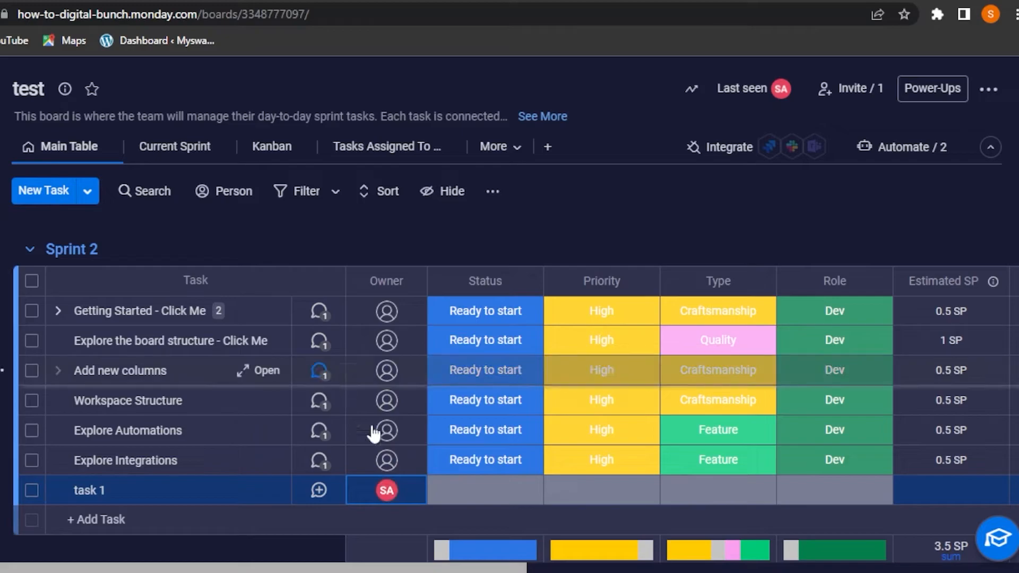
Name the blank default status label "Error" and set the status of task 1 to In Progress
{"action": "left_click", "coordinate": [467, 499]}
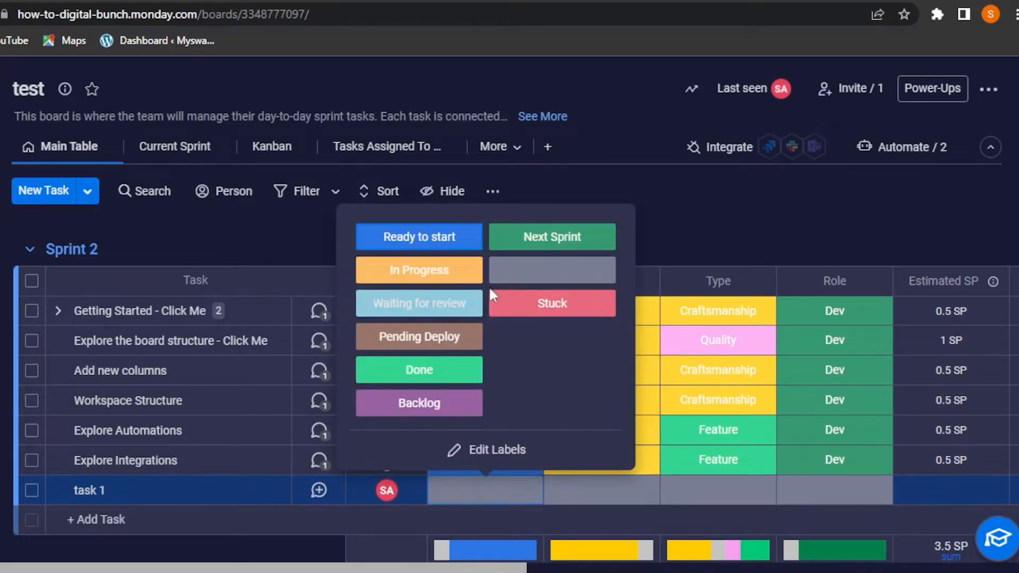
{"action": "left_click", "coordinate": [661, 248]}
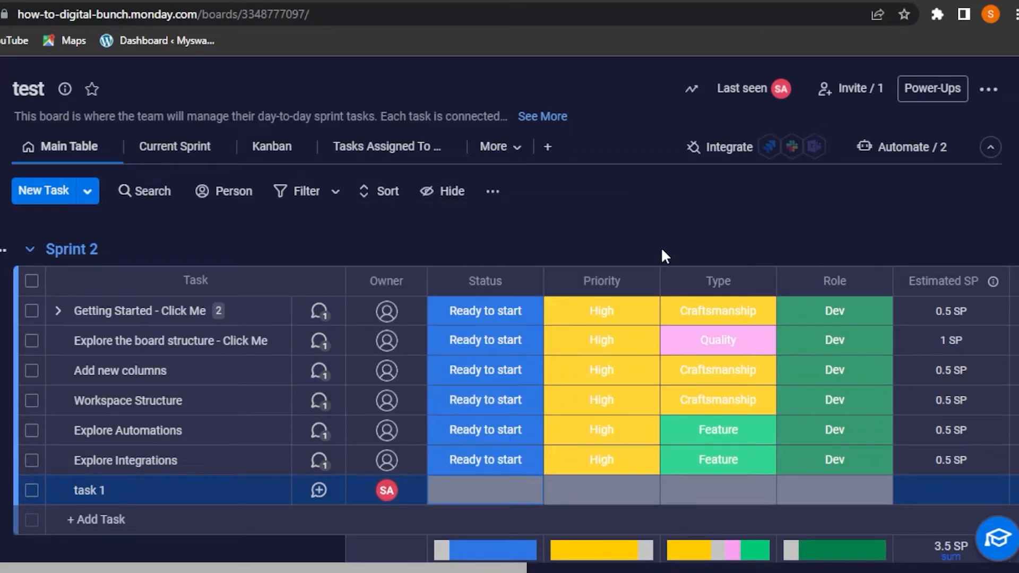
{"action": "left_click", "coordinate": [482, 502]}
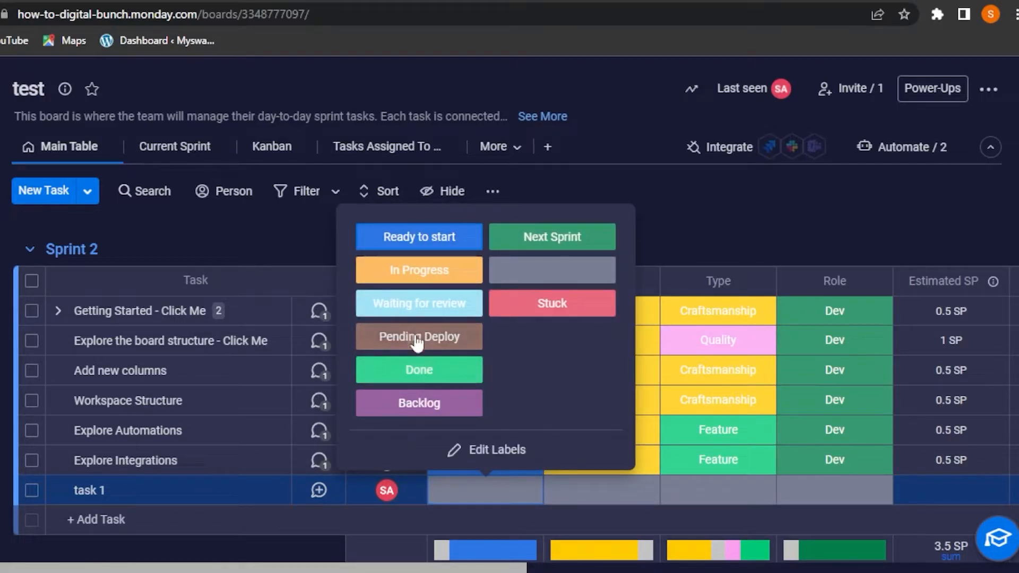
{"action": "left_click", "coordinate": [485, 452]}
{"action": "left_click", "coordinate": [591, 269]}
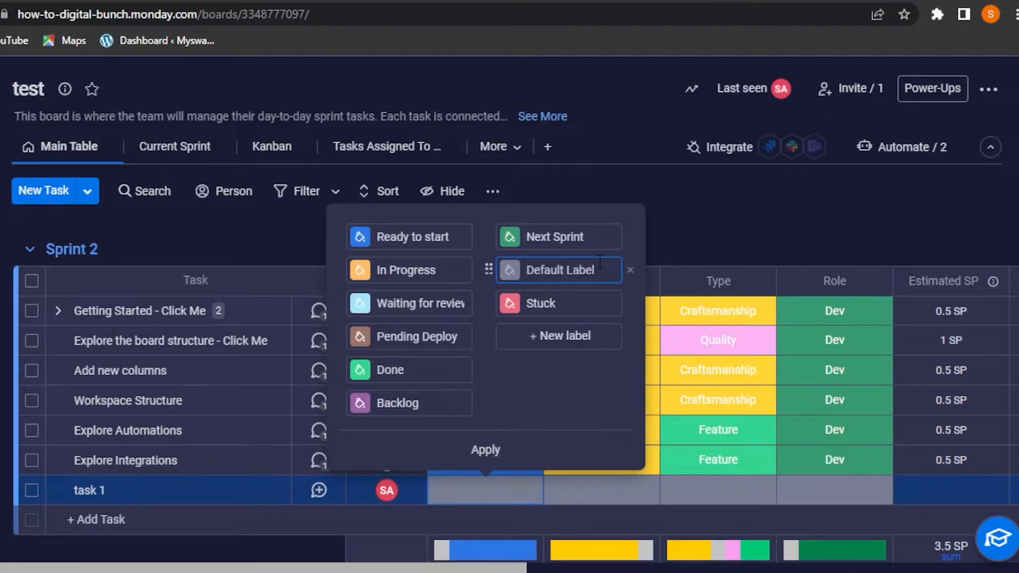
{"action": "key", "text": "ctrl+a"}
{"action": "type", "text": "E"}
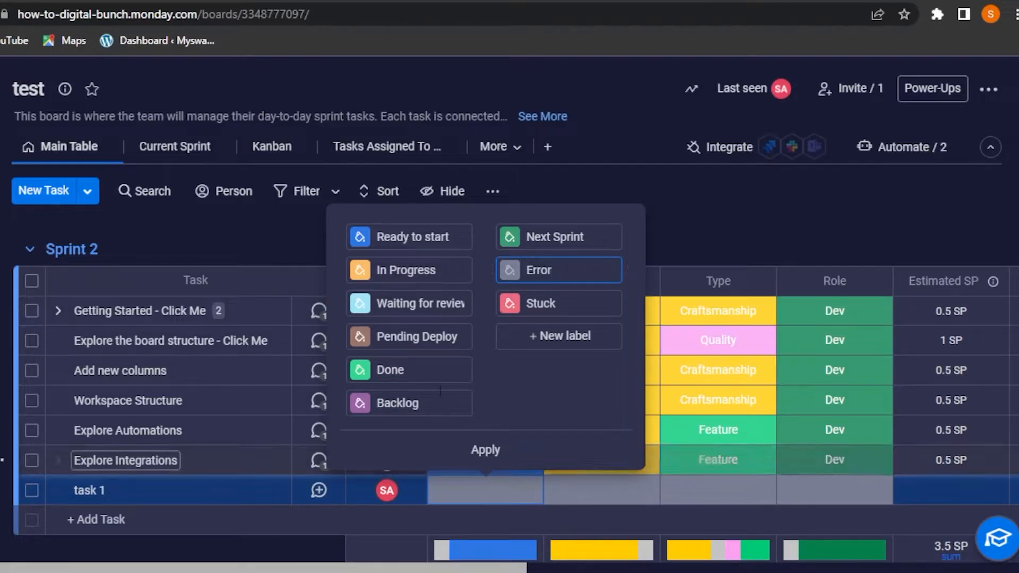
{"action": "left_click", "coordinate": [404, 273]}
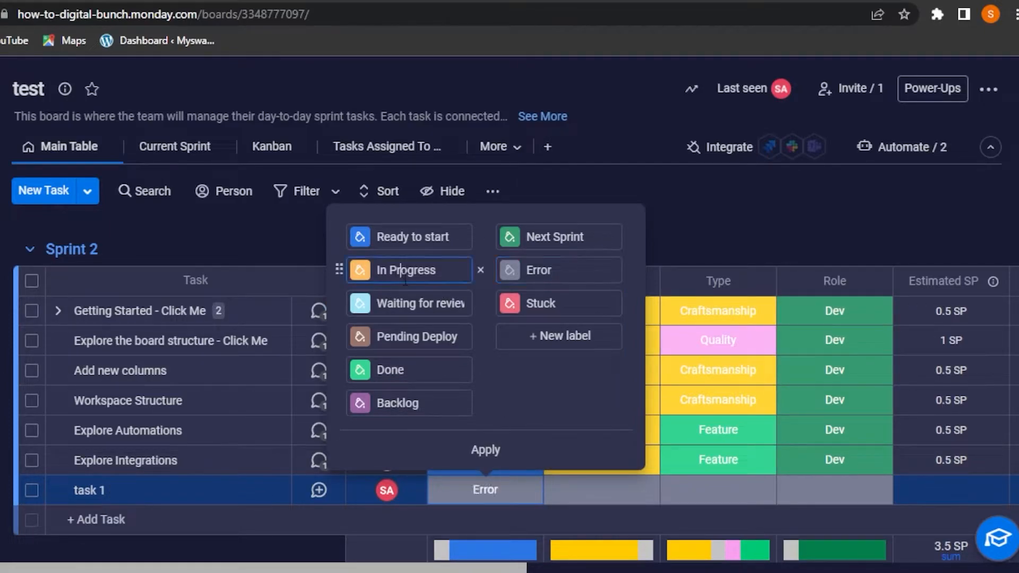
{"action": "left_click", "coordinate": [476, 451]}
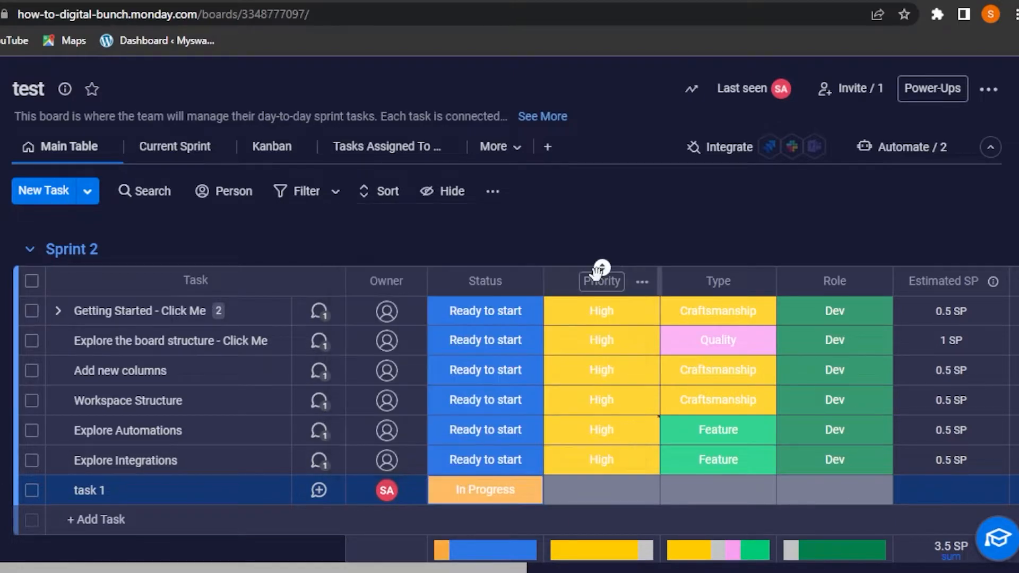
Set the priority of task 1 to Critical and check its available Type labels without choosing one
{"action": "left_click", "coordinate": [606, 491]}
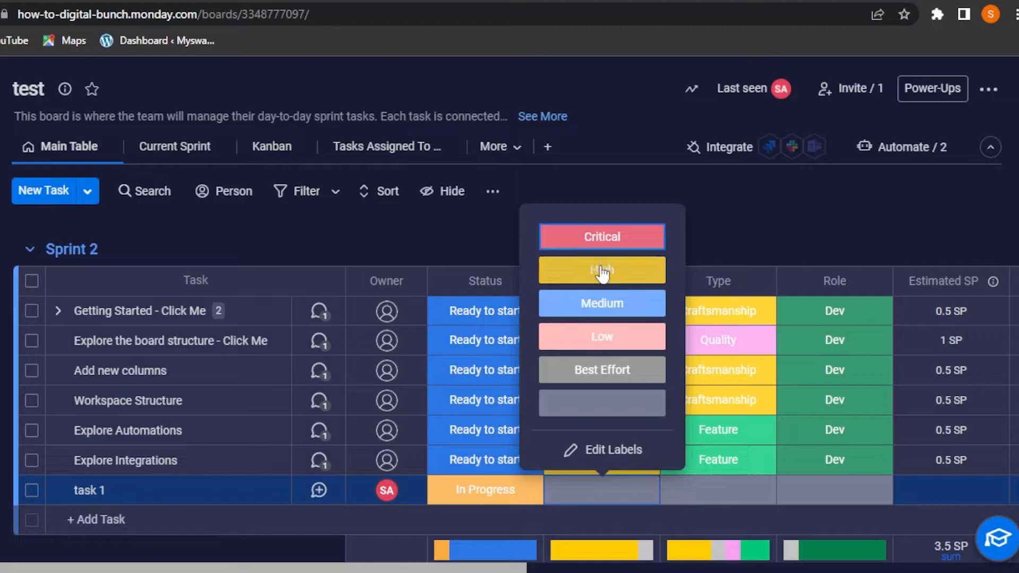
{"action": "left_click", "coordinate": [592, 237]}
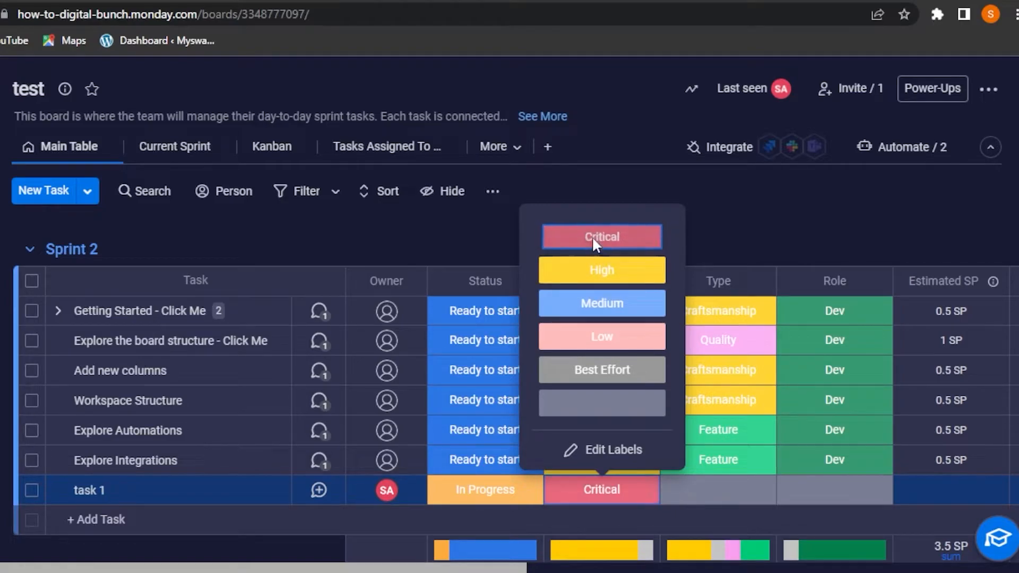
{"action": "left_click", "coordinate": [720, 497]}
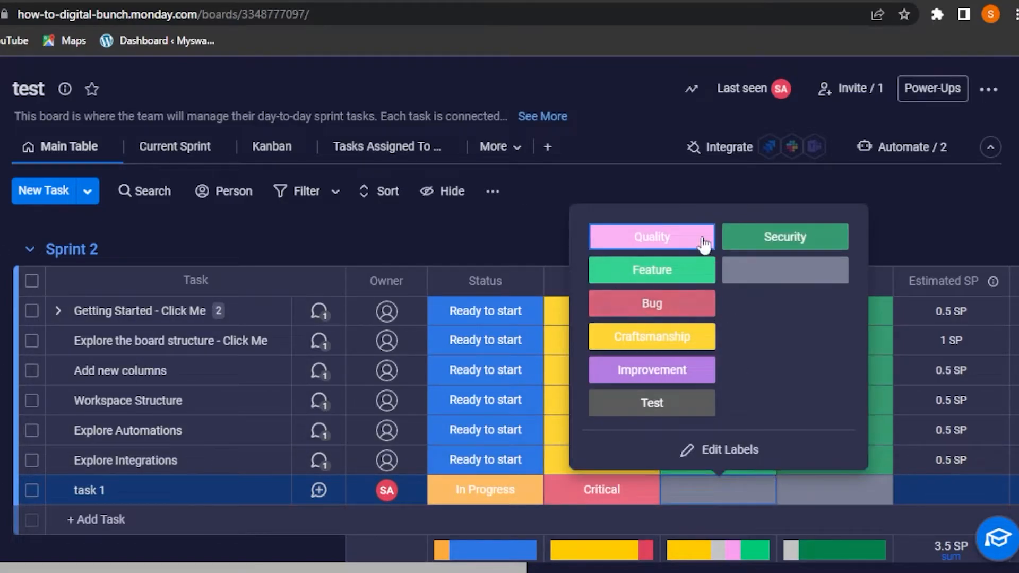
{"action": "left_click", "coordinate": [496, 239]}
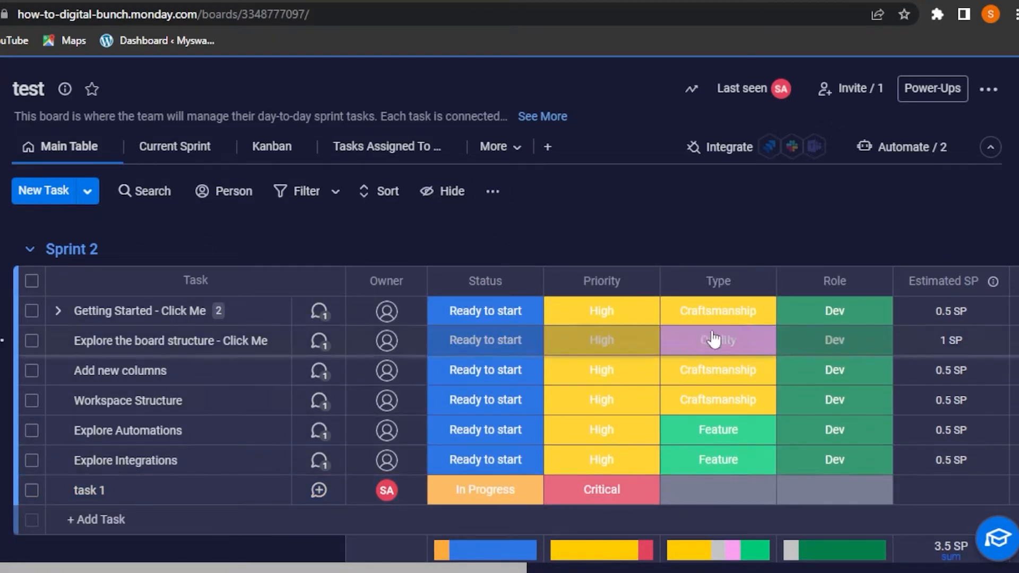
Delete the Role, Estimated SP, Actual SP and Github link columns from the board
{"action": "left_click", "coordinate": [875, 281]}
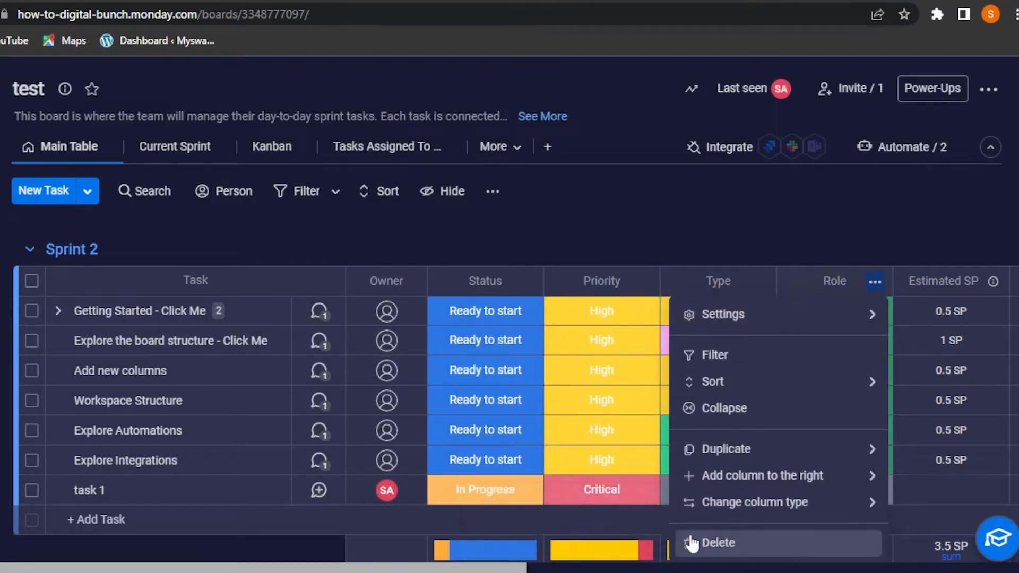
{"action": "left_click", "coordinate": [687, 542]}
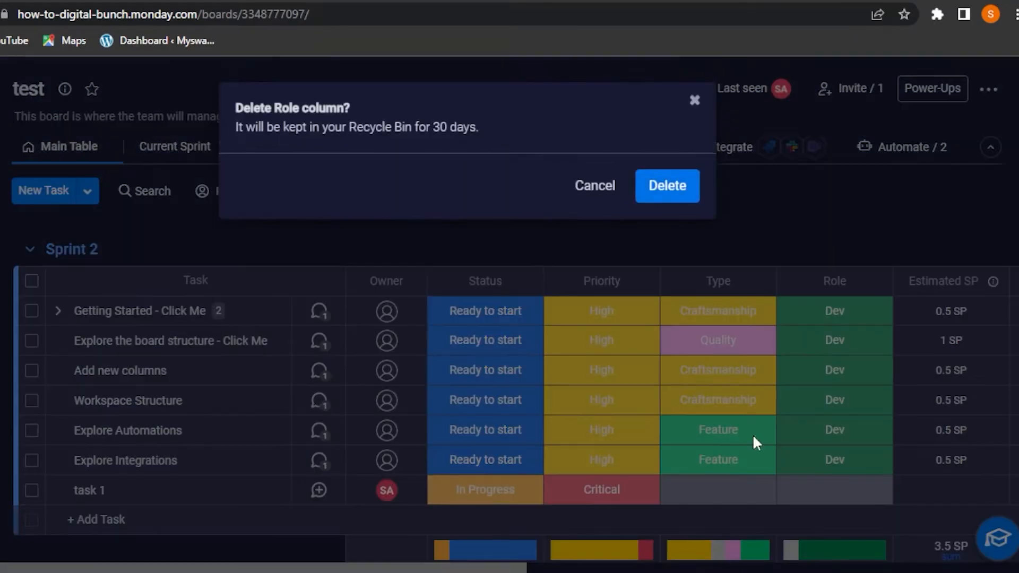
{"action": "left_click", "coordinate": [681, 195]}
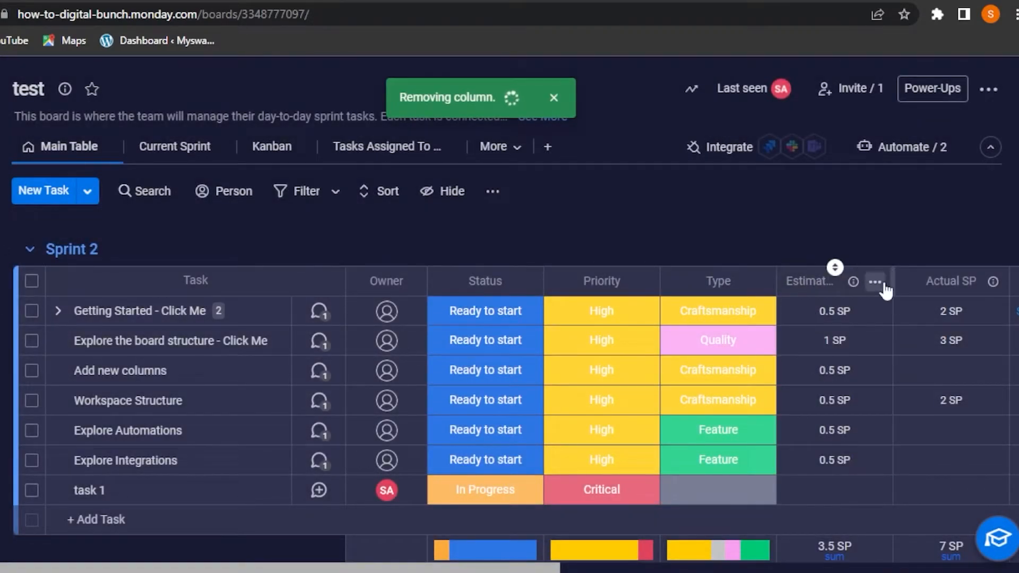
{"action": "left_click", "coordinate": [875, 282]}
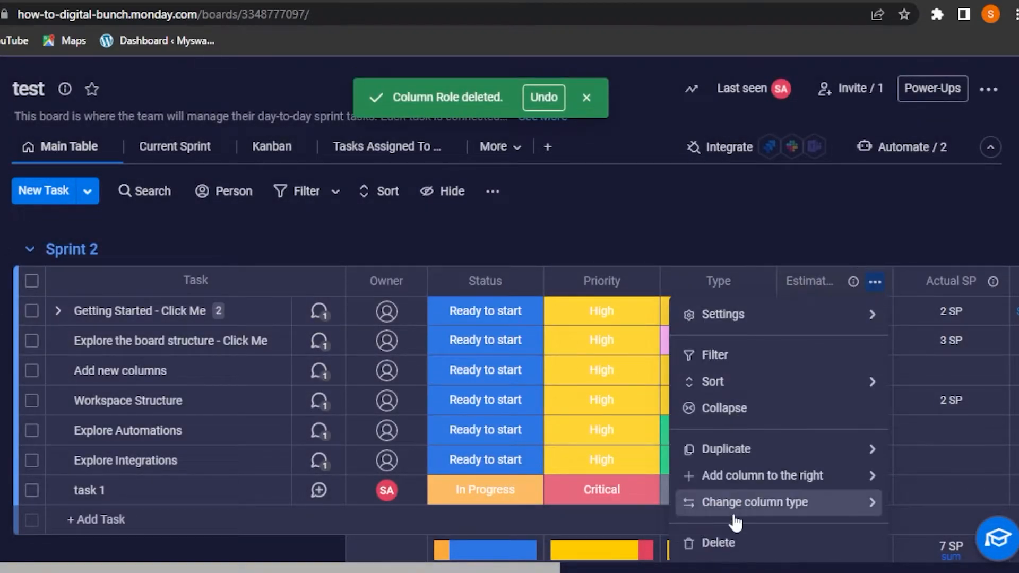
{"action": "left_click", "coordinate": [732, 542]}
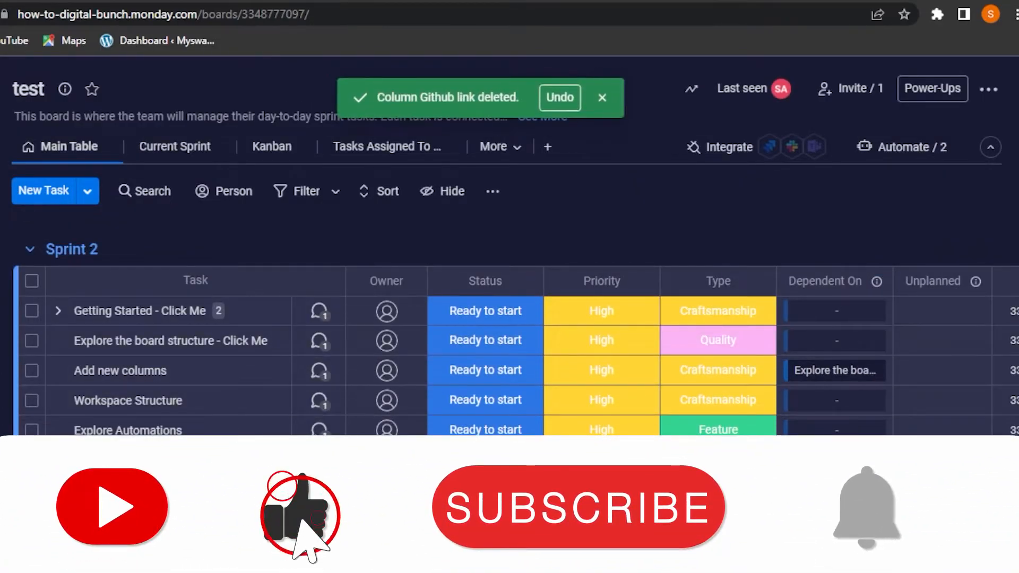
Add a Time Tracking column after the Task Description column
{"action": "scroll", "coordinate": [563, 350], "scroll_direction": "right", "scroll_amount": 5}
{"action": "scroll", "coordinate": [679, 351], "scroll_direction": "right", "scroll_amount": 3}
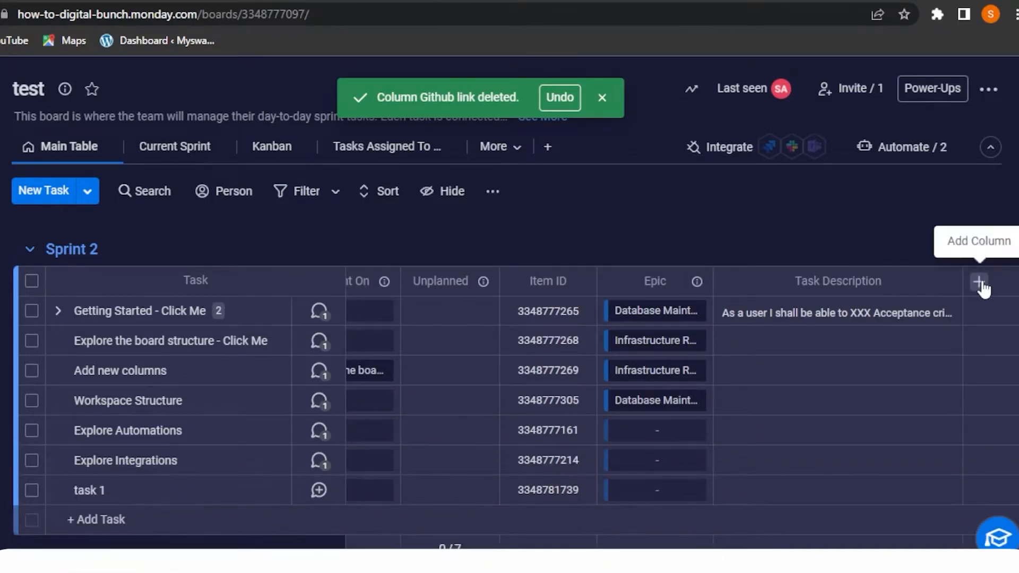
{"action": "left_click", "coordinate": [979, 284]}
{"action": "scroll", "coordinate": [839, 345], "scroll_direction": "down", "scroll_amount": 2}
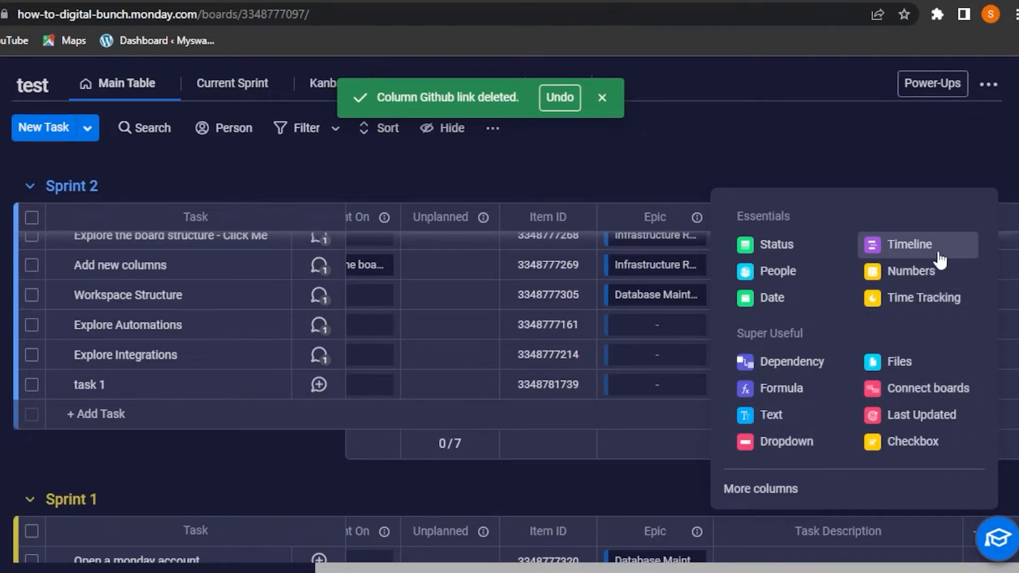
{"action": "left_click", "coordinate": [907, 298]}
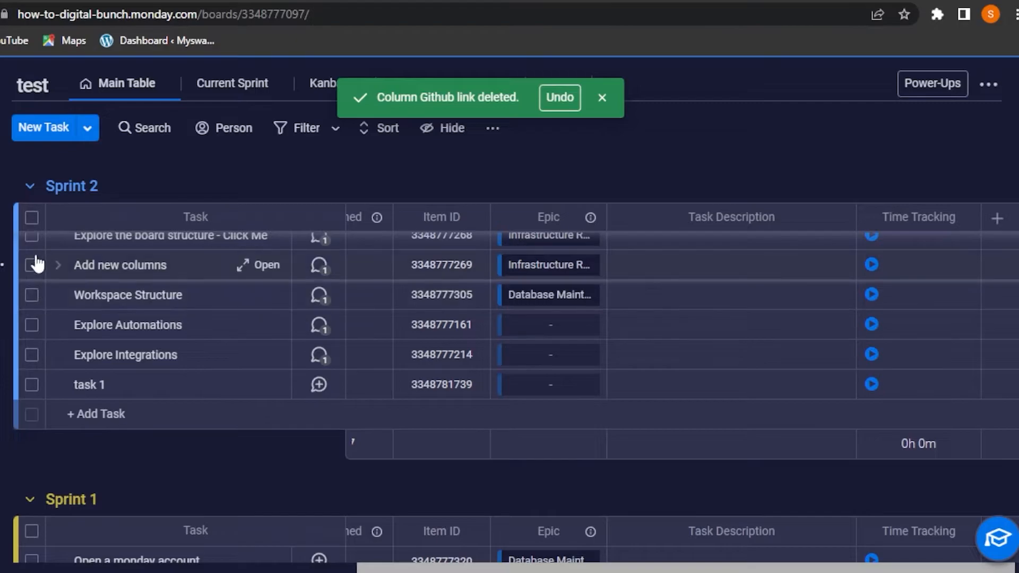
Select task 1 to view the available bulk actions and dismiss the tip about updating multiple items
{"action": "left_click", "coordinate": [31, 385]}
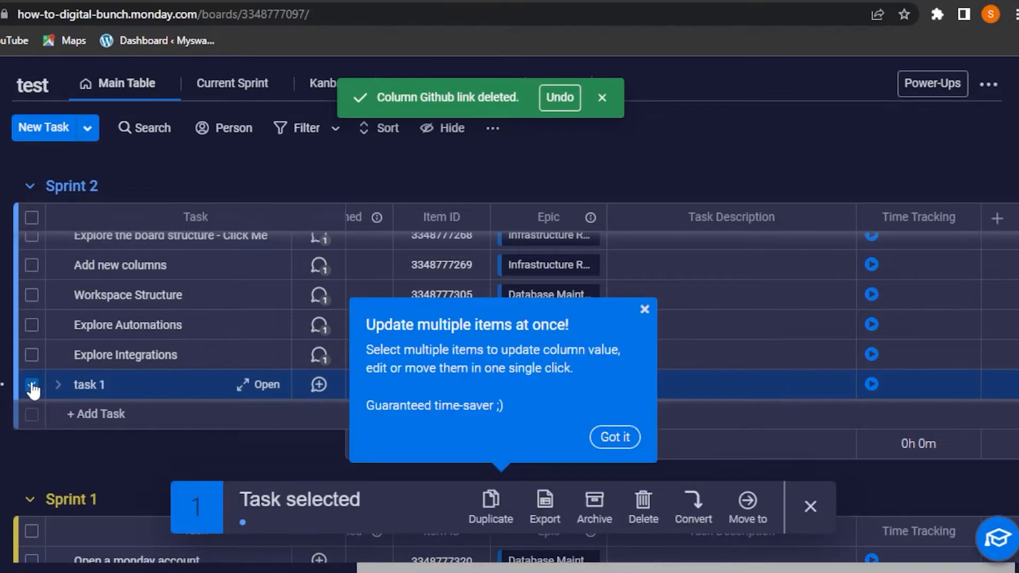
{"action": "left_click", "coordinate": [645, 309]}
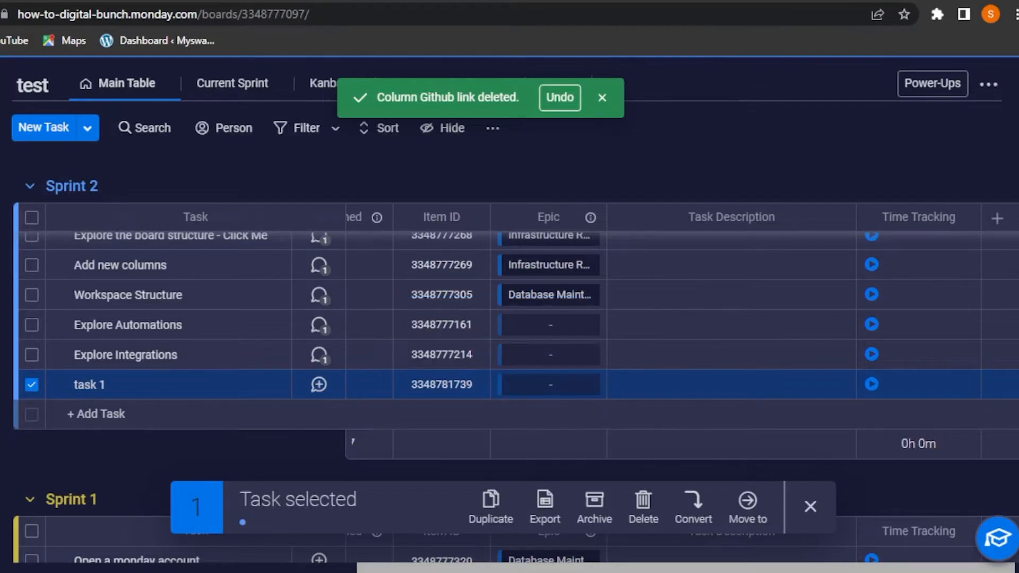
Add a group below Backlog with the default name "New Group" and dismiss the column deletion notification
{"action": "scroll", "coordinate": [510, 318], "scroll_direction": "down", "scroll_amount": 5}
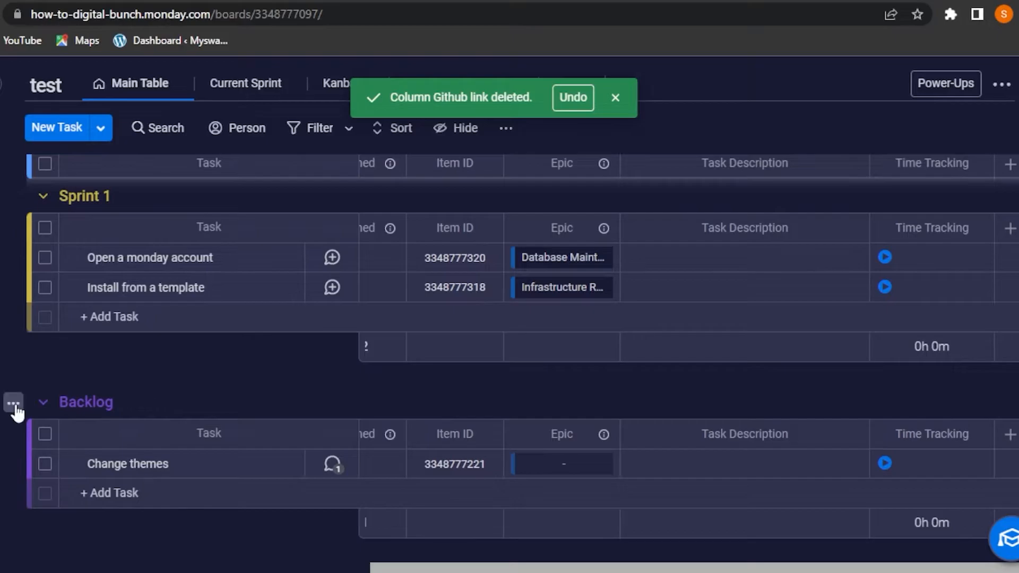
{"action": "left_click", "coordinate": [13, 405]}
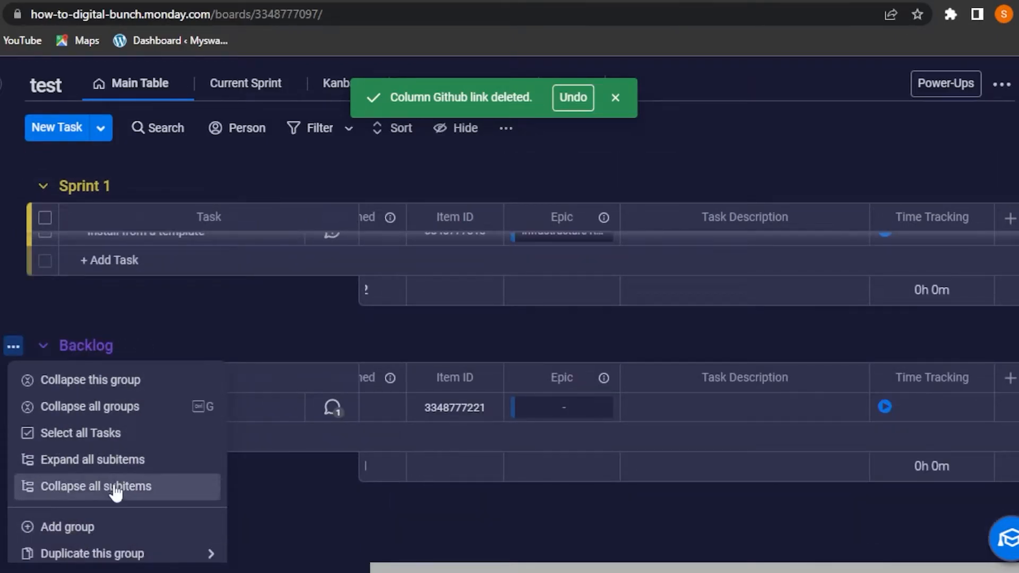
{"action": "left_click", "coordinate": [41, 528]}
{"action": "left_click", "coordinate": [75, 520]}
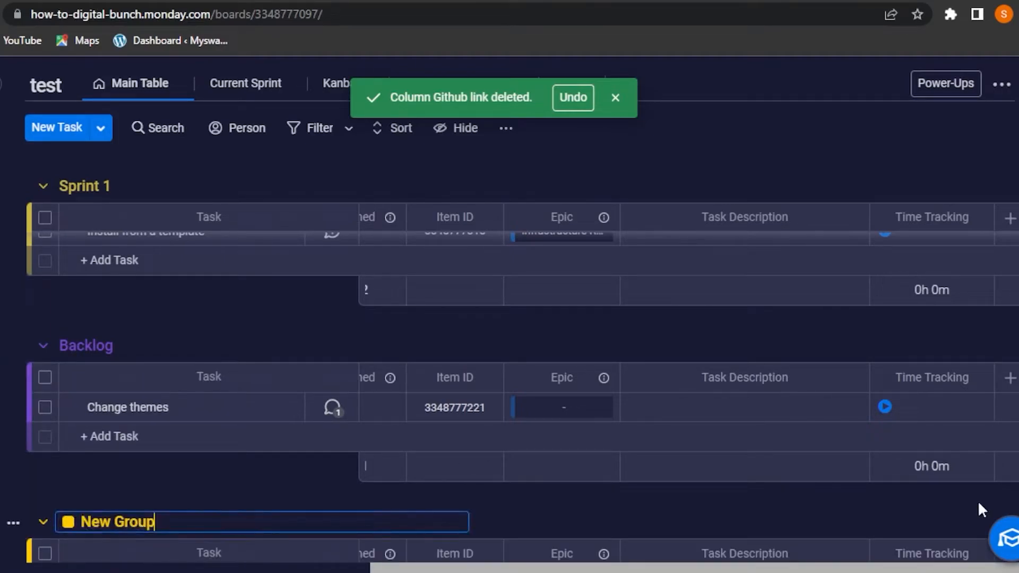
{"action": "key", "text": "Return"}
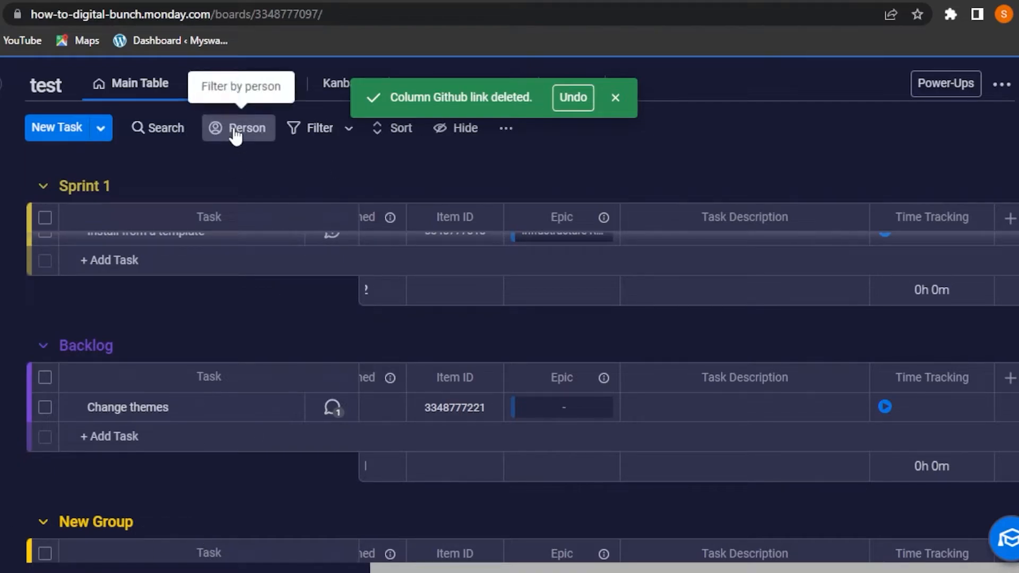
{"action": "left_click", "coordinate": [616, 99]}
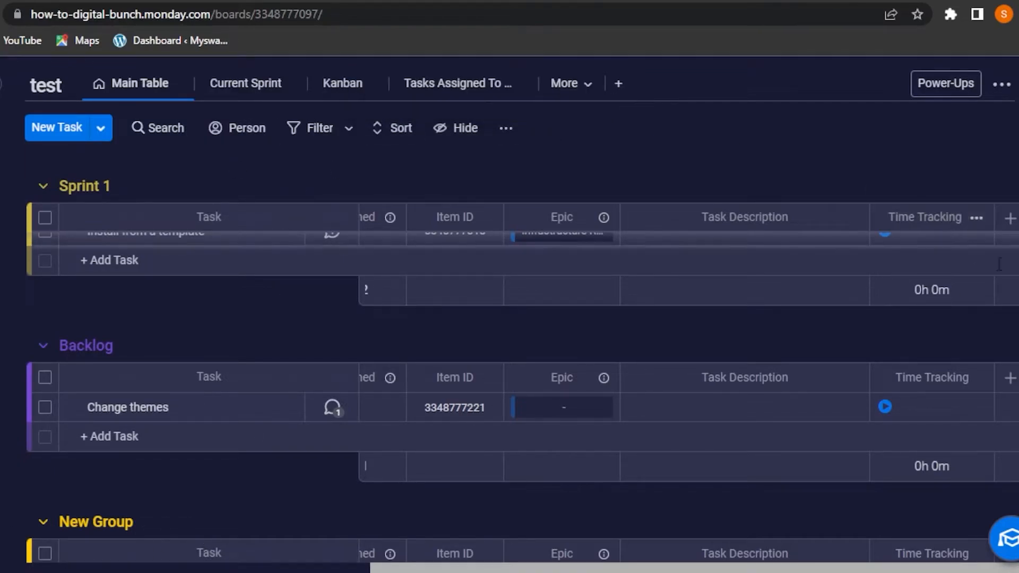
View the board members and the invitation field for the test board, and close the dialog
{"action": "scroll", "coordinate": [977, 251], "scroll_direction": "up", "scroll_amount": 10}
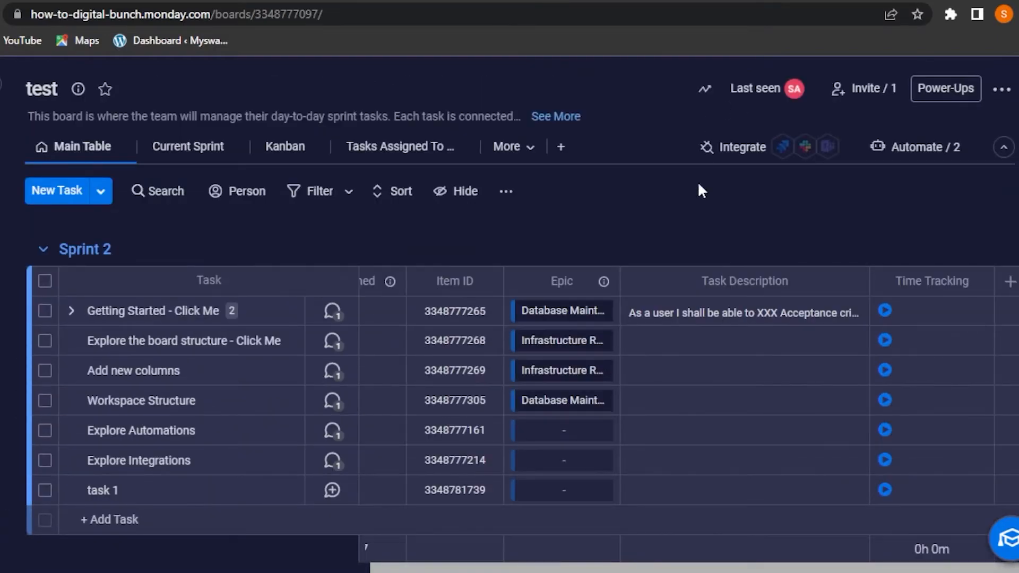
{"action": "left_click", "coordinate": [861, 91]}
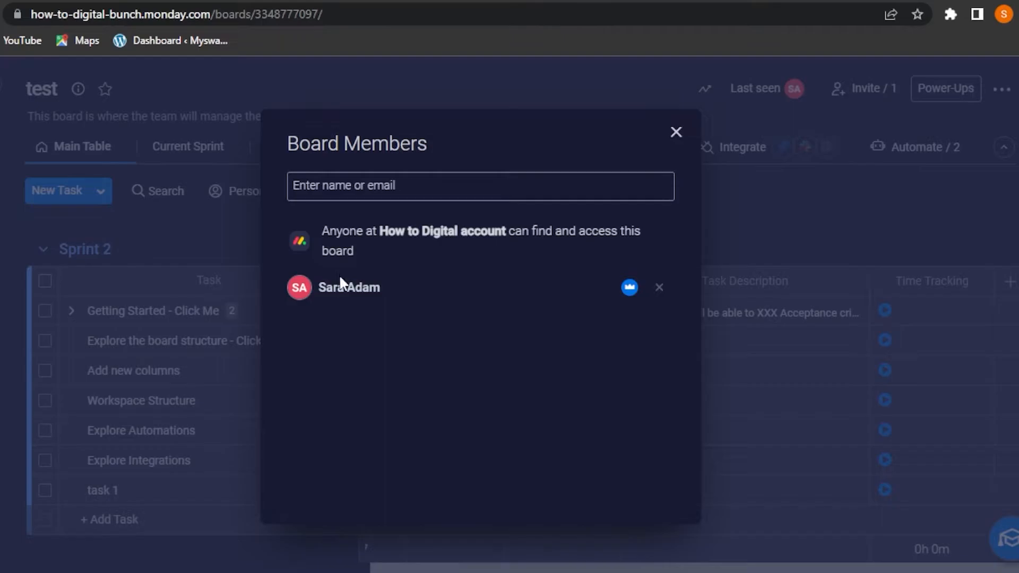
{"action": "left_click", "coordinate": [677, 132]}
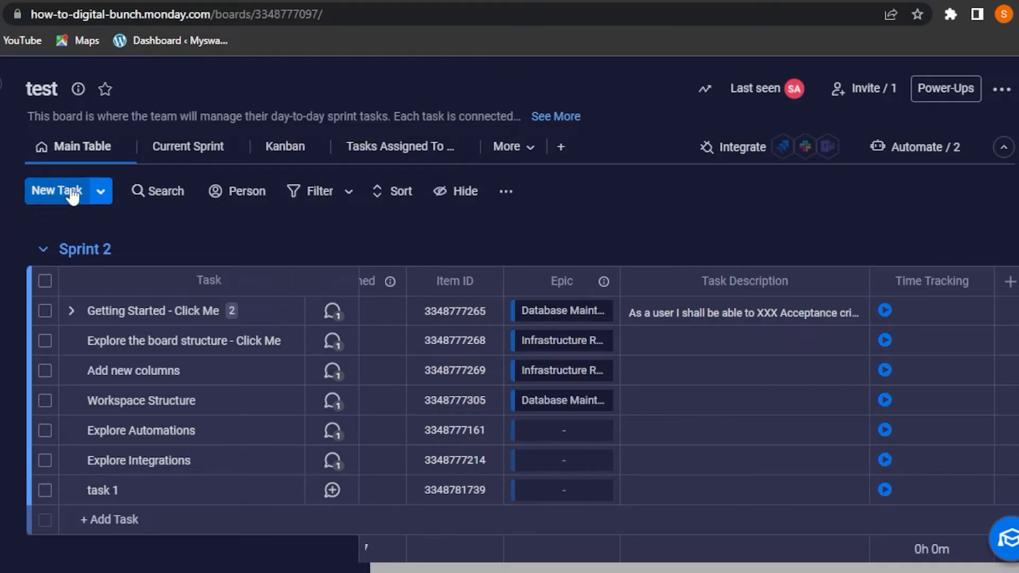
Add a task with the default name "New Task" to Sprint 2 and show the other task creation options
{"action": "left_click", "coordinate": [53, 198]}
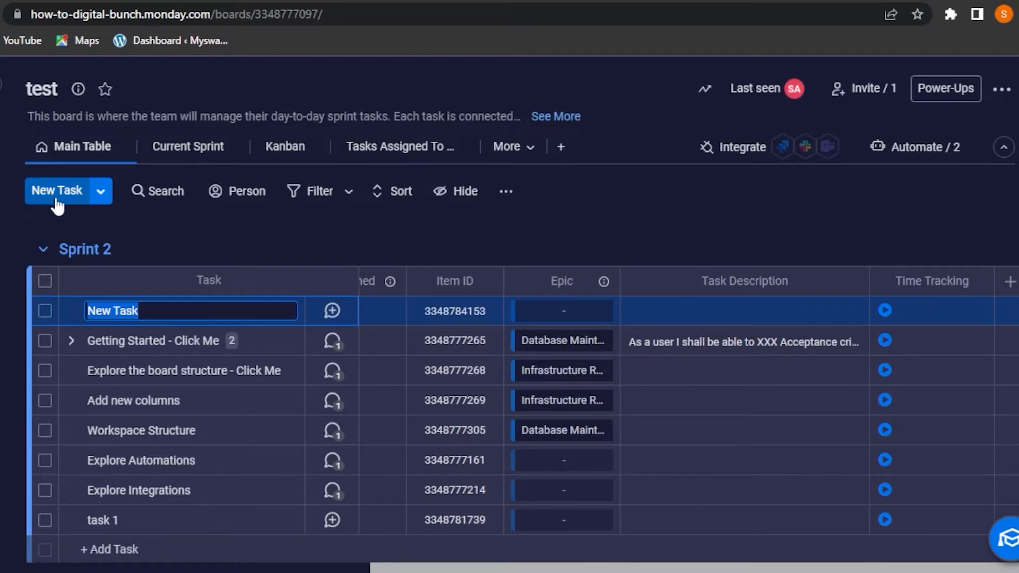
{"action": "left_click", "coordinate": [100, 193]}
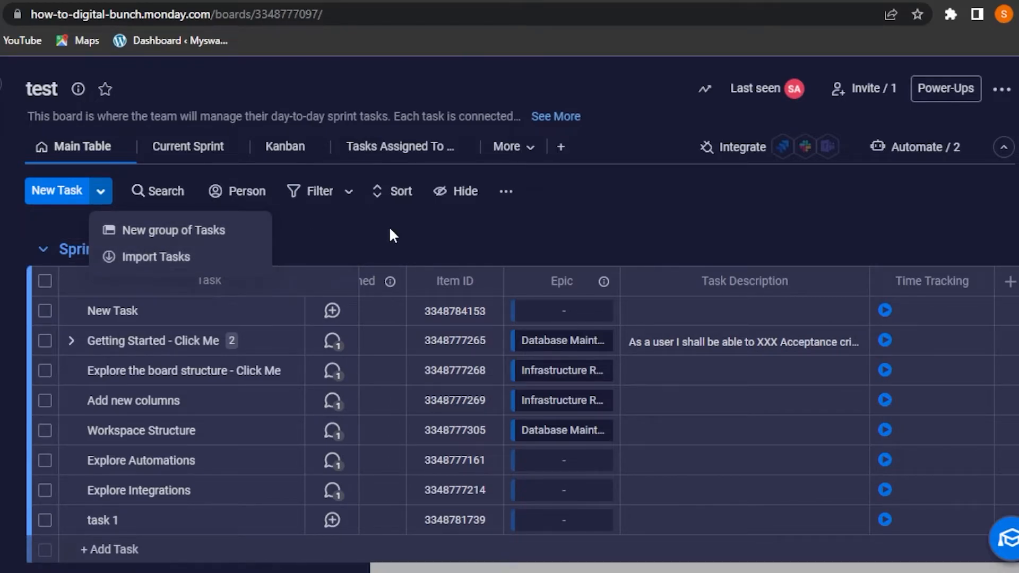
Browse the apps and ready-made recipes in the test board's Integrations Center, and return to the board
{"action": "left_click", "coordinate": [528, 201]}
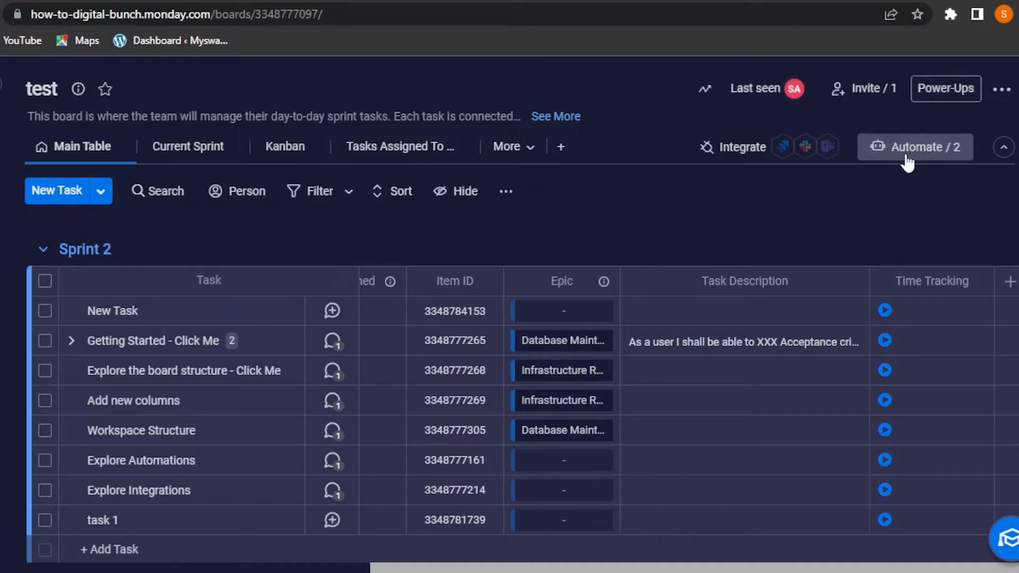
{"action": "left_click", "coordinate": [759, 154]}
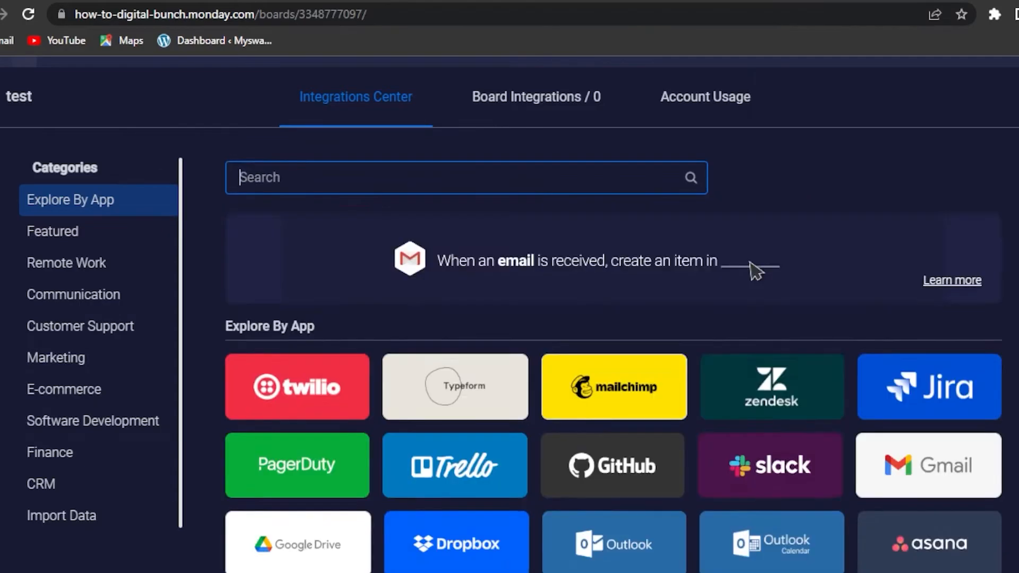
{"action": "scroll", "coordinate": [613, 372], "scroll_direction": "down", "scroll_amount": 10}
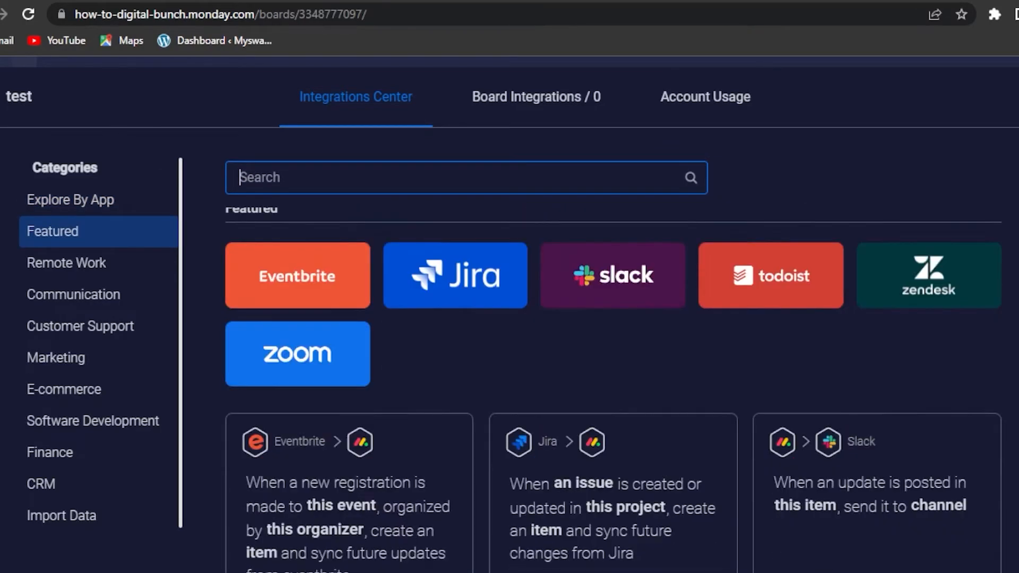
{"action": "scroll", "coordinate": [613, 372], "scroll_direction": "down", "scroll_amount": 12}
{"action": "scroll", "coordinate": [613, 371], "scroll_direction": "up", "scroll_amount": 20}
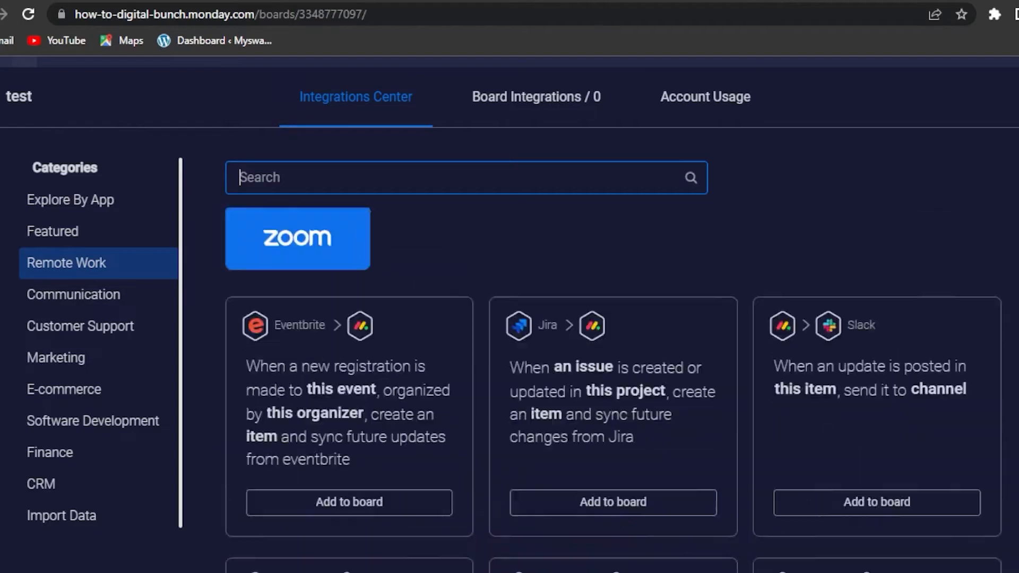
{"action": "scroll", "coordinate": [650, 243], "scroll_direction": "up", "scroll_amount": 10}
{"action": "scroll", "coordinate": [650, 243], "scroll_direction": "down", "scroll_amount": 4}
{"action": "scroll", "coordinate": [651, 243], "scroll_direction": "up", "scroll_amount": 3}
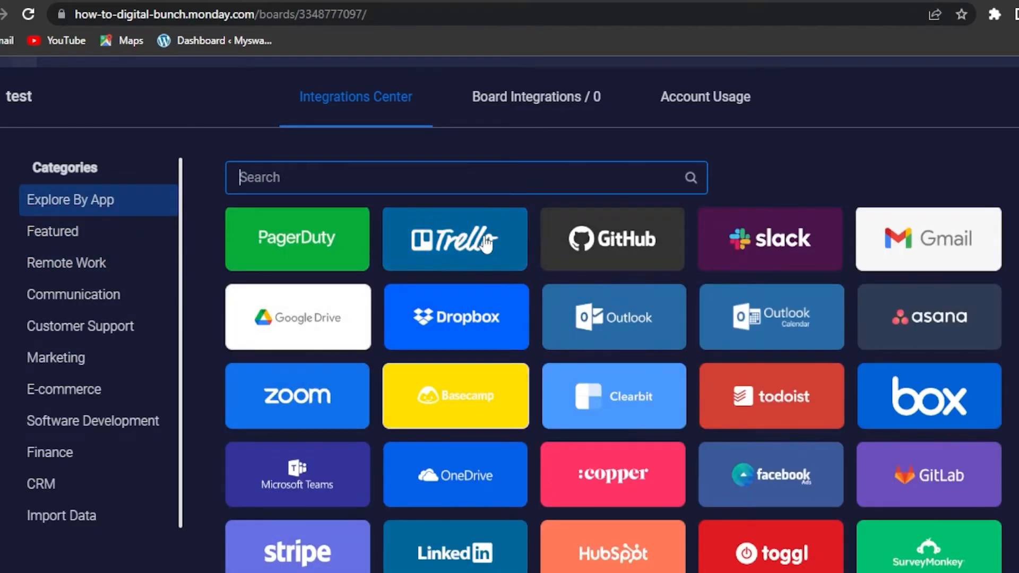
{"action": "left_click", "coordinate": [1012, 98]}
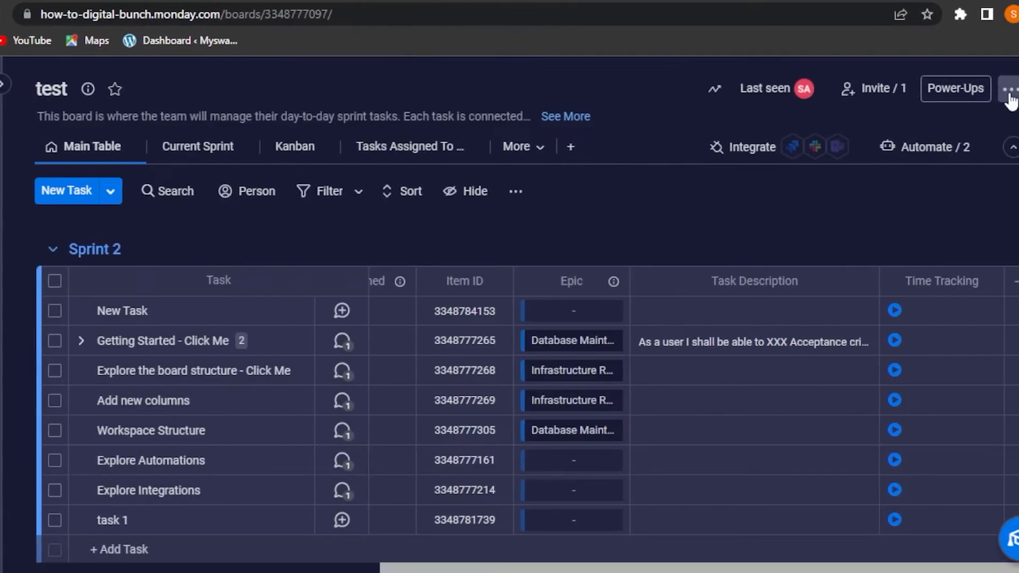
Create a board automation from the basic template that assigns the creator as Owner when an item is created, and return to the board
{"action": "left_click", "coordinate": [942, 93]}
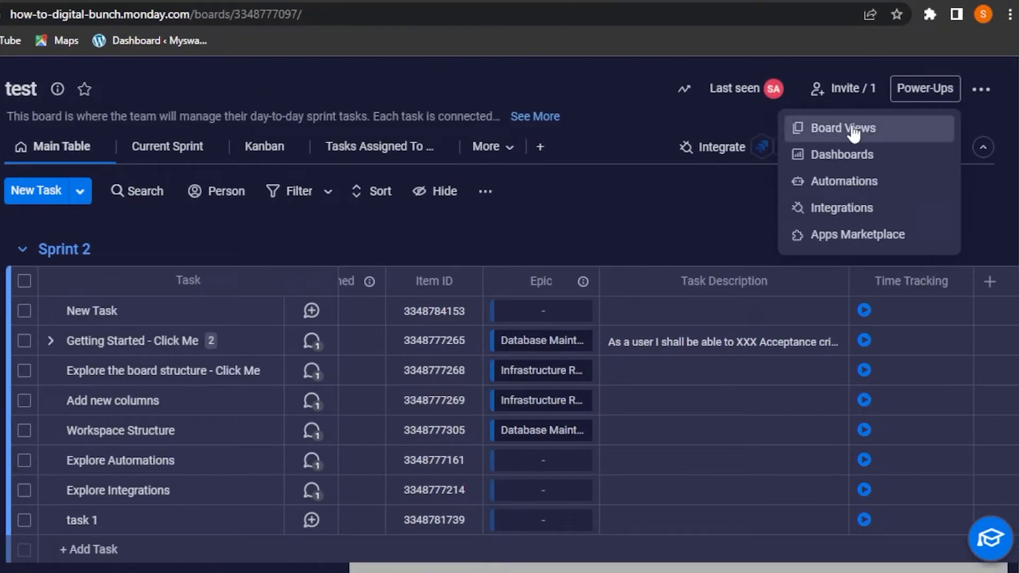
{"action": "left_click", "coordinate": [820, 186]}
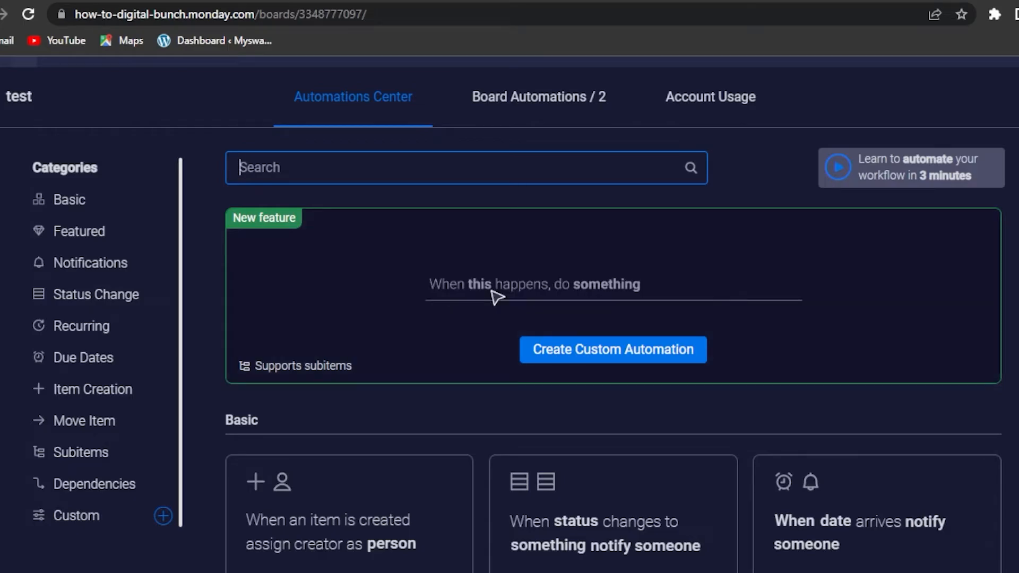
{"action": "left_click", "coordinate": [78, 231]}
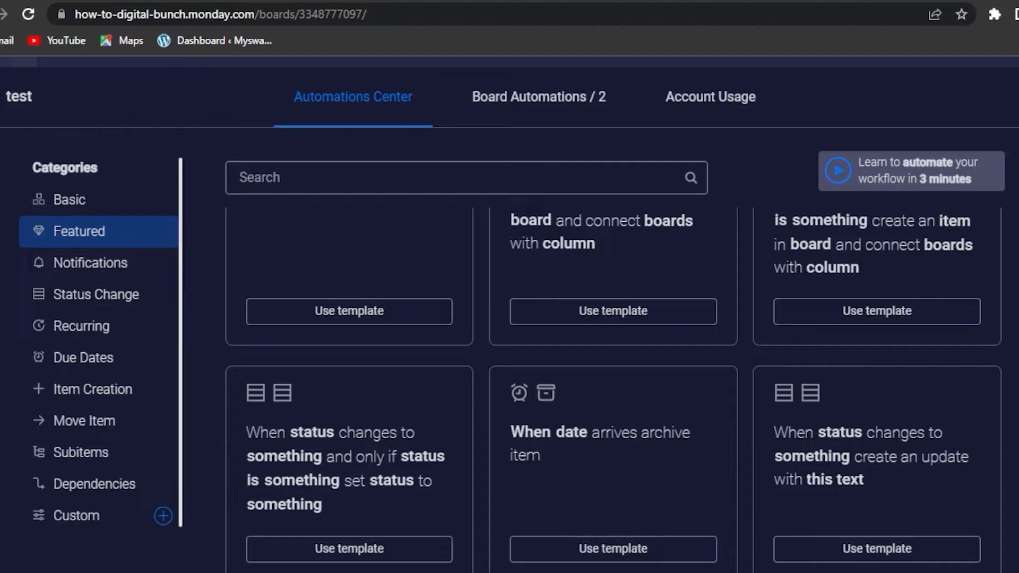
{"action": "scroll", "coordinate": [493, 290], "scroll_direction": "up", "scroll_amount": 10}
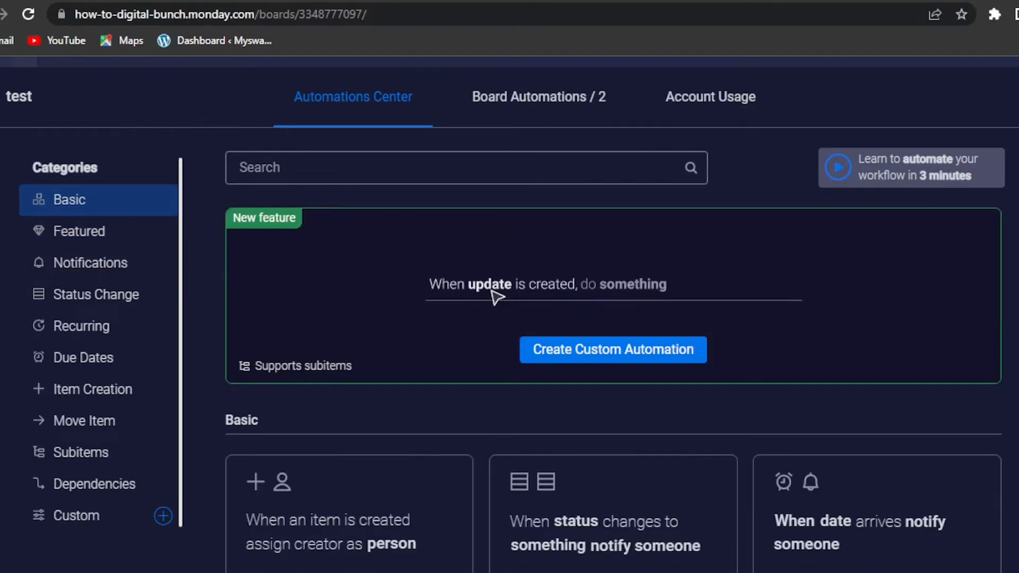
{"action": "scroll", "coordinate": [619, 396], "scroll_direction": "down", "scroll_amount": 1}
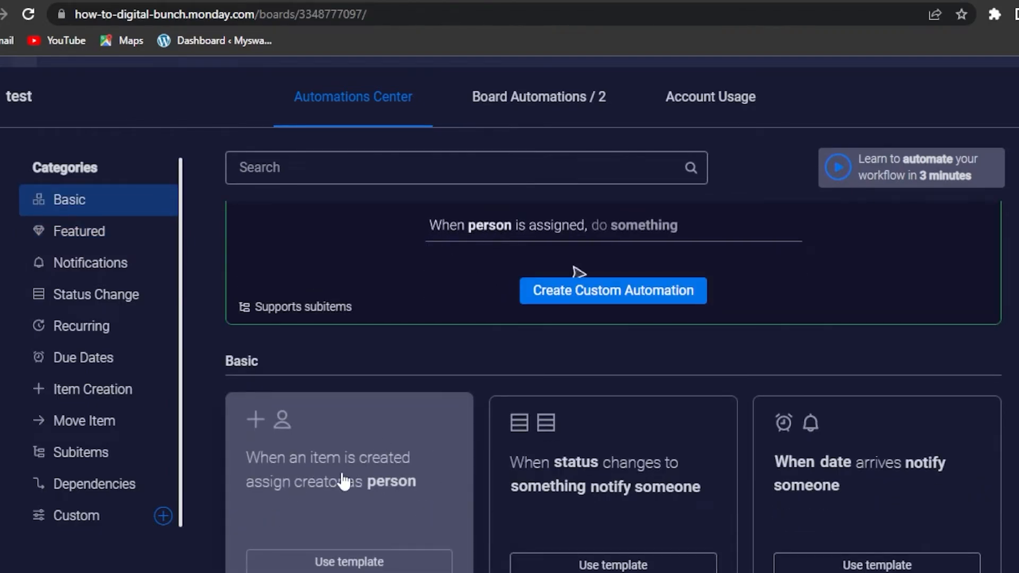
{"action": "left_click", "coordinate": [343, 476]}
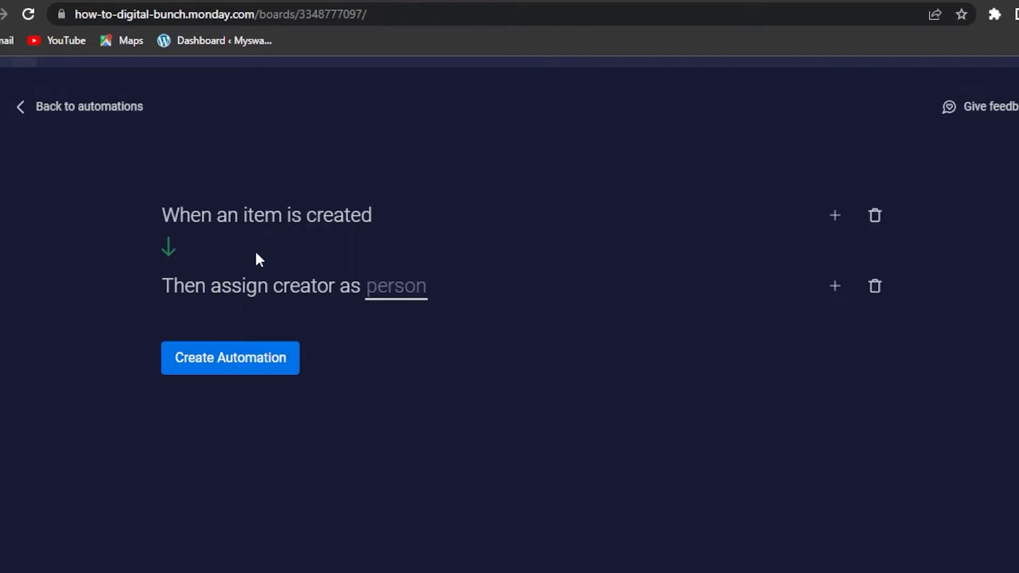
{"action": "left_click", "coordinate": [401, 286]}
{"action": "left_click", "coordinate": [384, 354]}
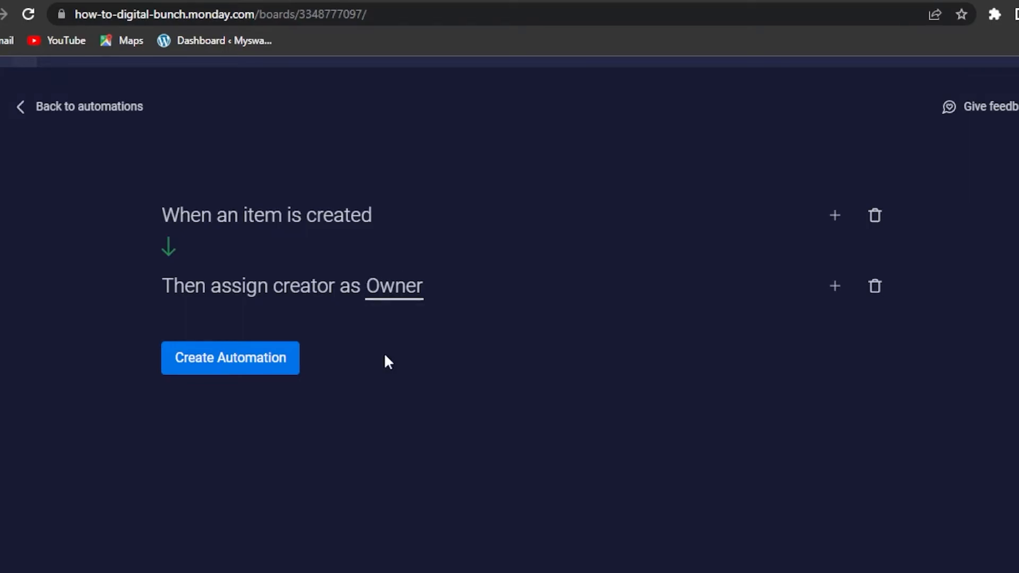
{"action": "left_click", "coordinate": [259, 356]}
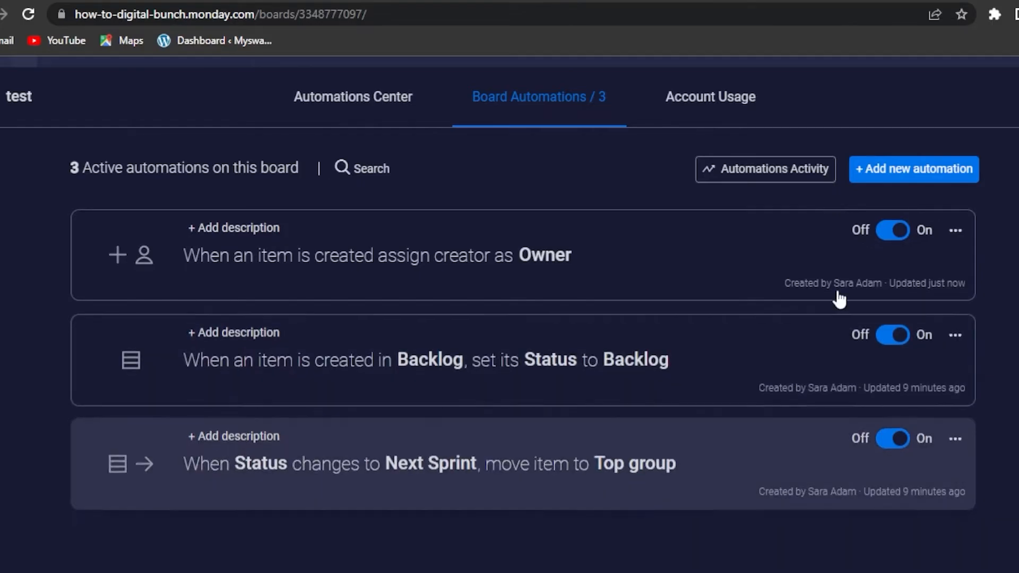
{"action": "key", "text": "Escape"}
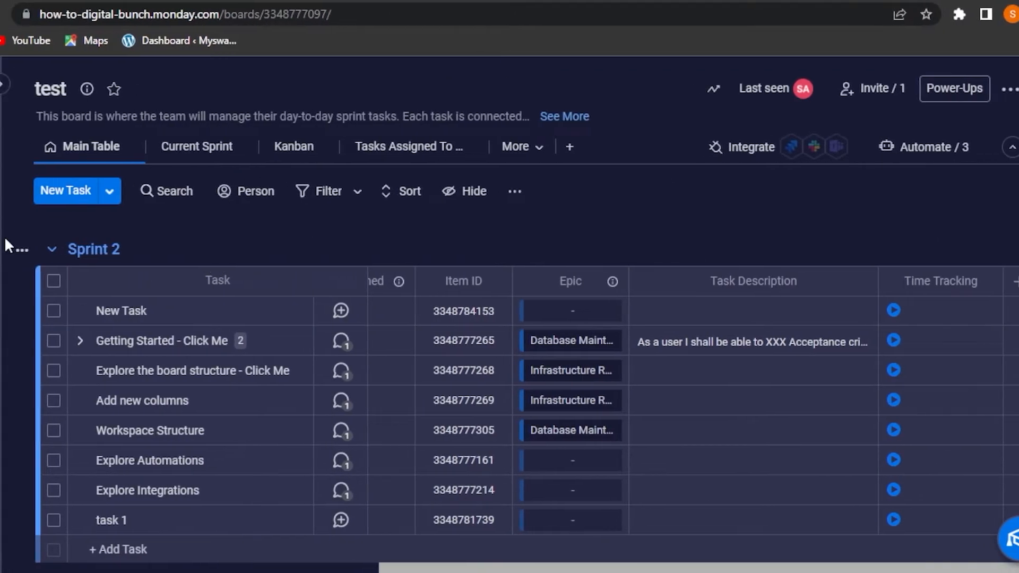
Delete the Roadmap board from the Scrum Software Development folder
{"action": "left_click", "coordinate": [77, 90]}
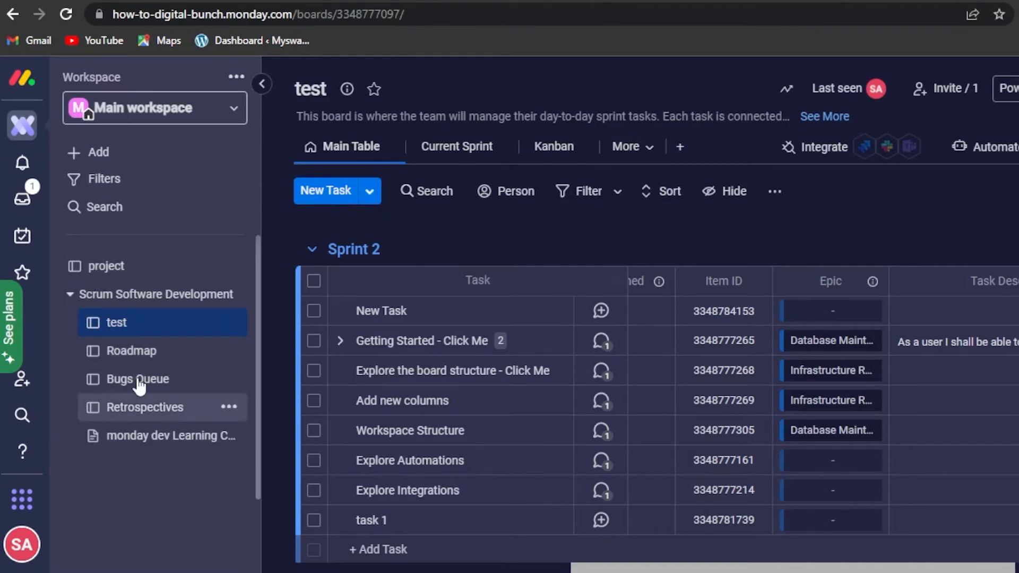
{"action": "left_click", "coordinate": [230, 353]}
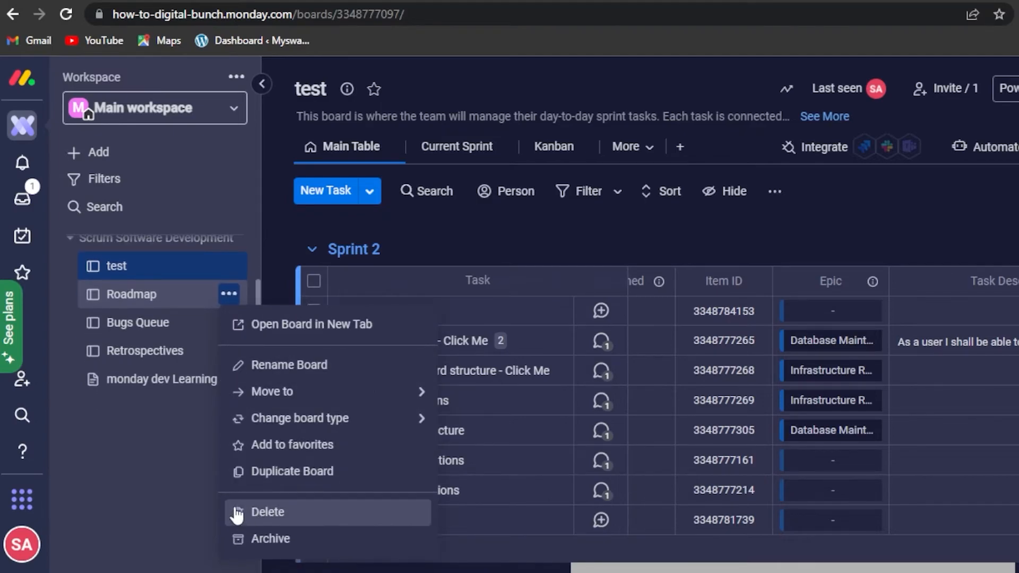
{"action": "left_click", "coordinate": [255, 509]}
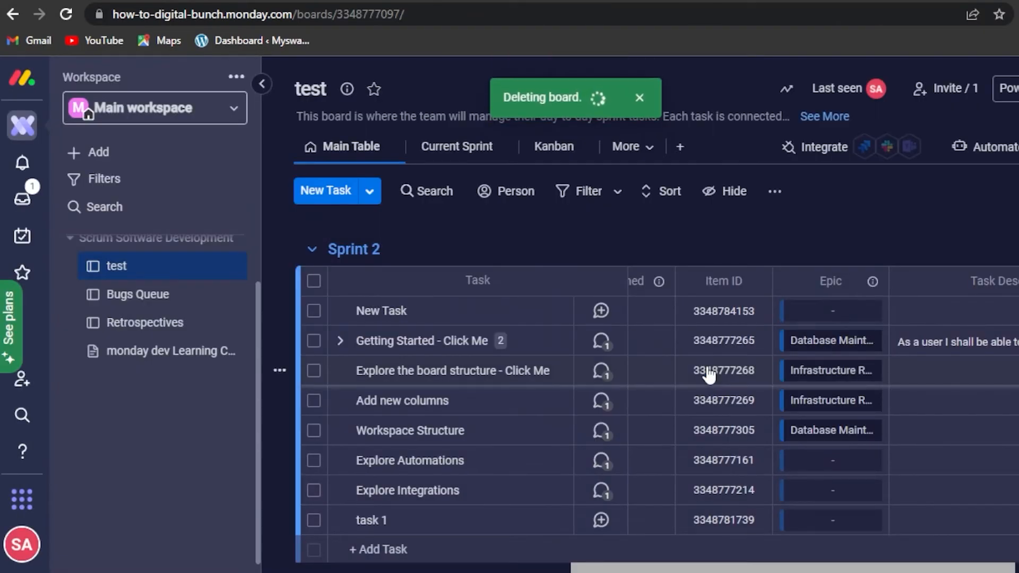
{"action": "left_click", "coordinate": [710, 375]}
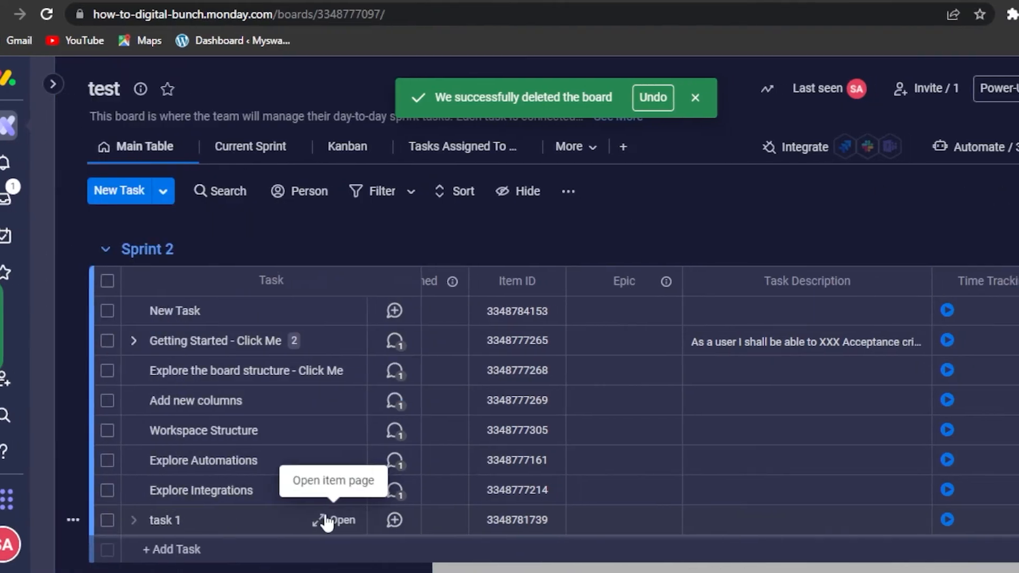
Examine the Task Overview of task 1 in Sprint 2, dismissing the board deletion notification, and close the task
{"action": "left_click", "coordinate": [329, 520]}
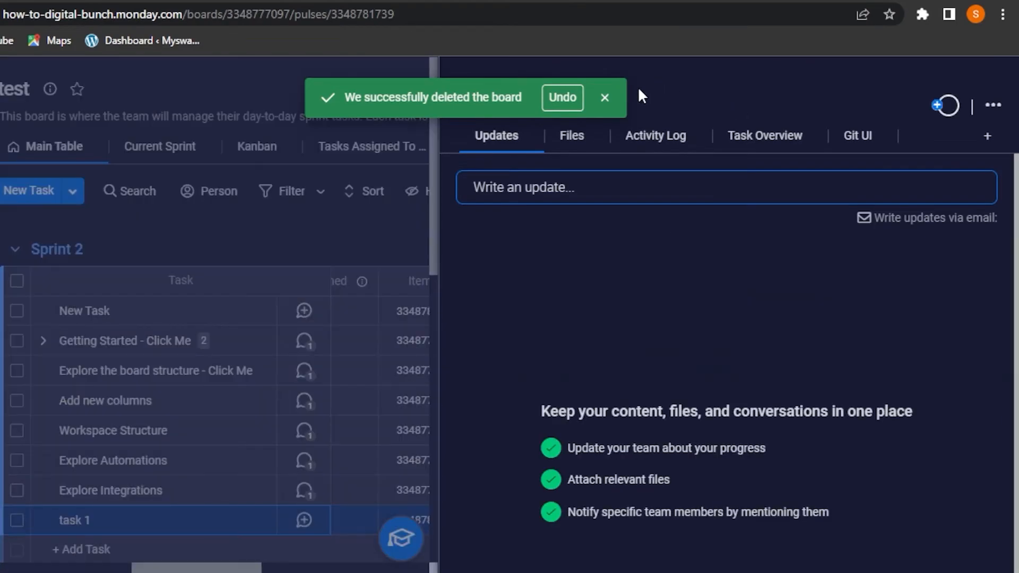
{"action": "left_click", "coordinate": [605, 98]}
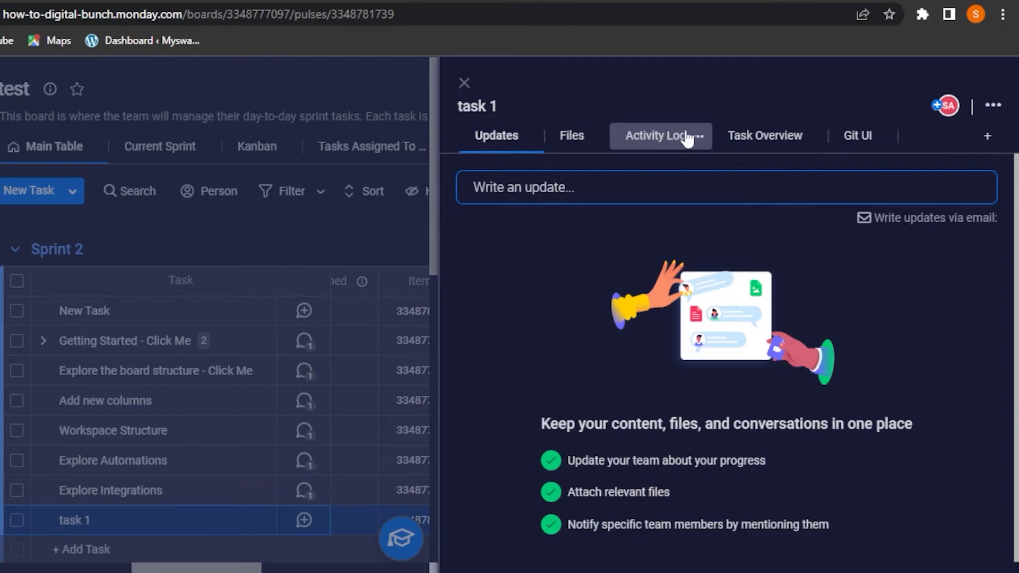
{"action": "left_click", "coordinate": [765, 142]}
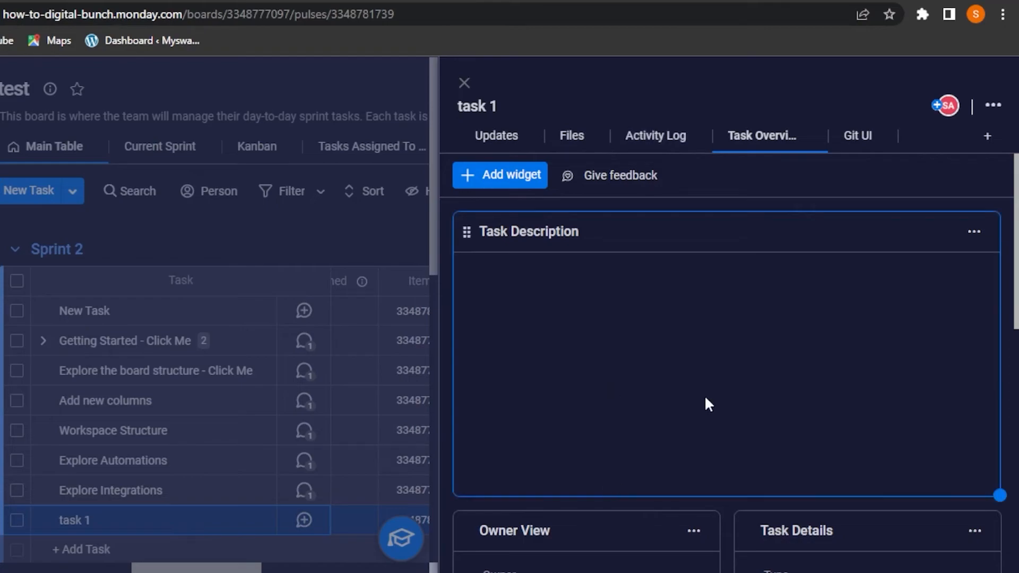
{"action": "scroll", "coordinate": [728, 361], "scroll_direction": "down", "scroll_amount": 5}
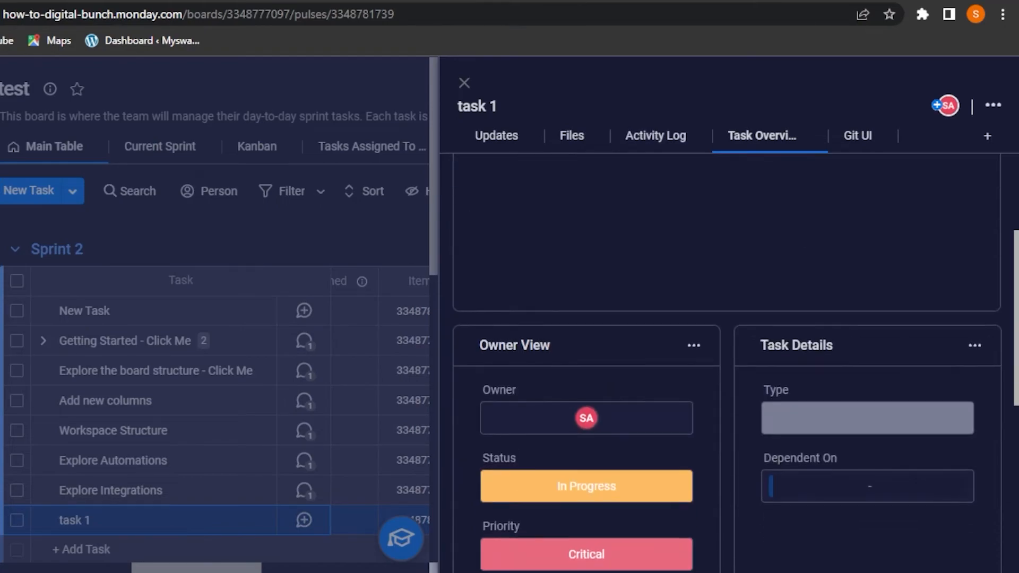
{"action": "scroll", "coordinate": [727, 361], "scroll_direction": "up", "scroll_amount": 5}
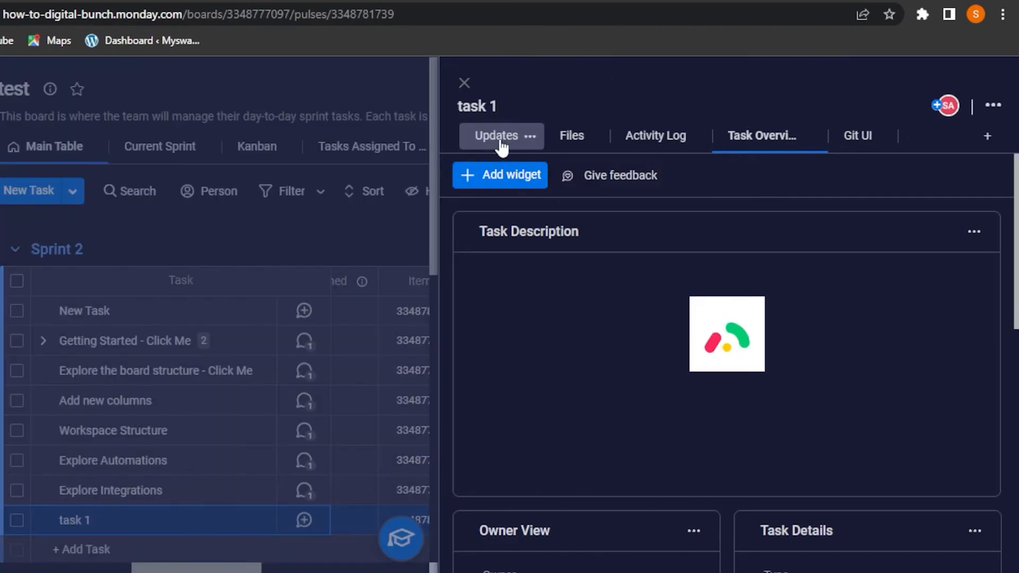
{"action": "scroll", "coordinate": [435, 245], "scroll_direction": "down", "scroll_amount": 3}
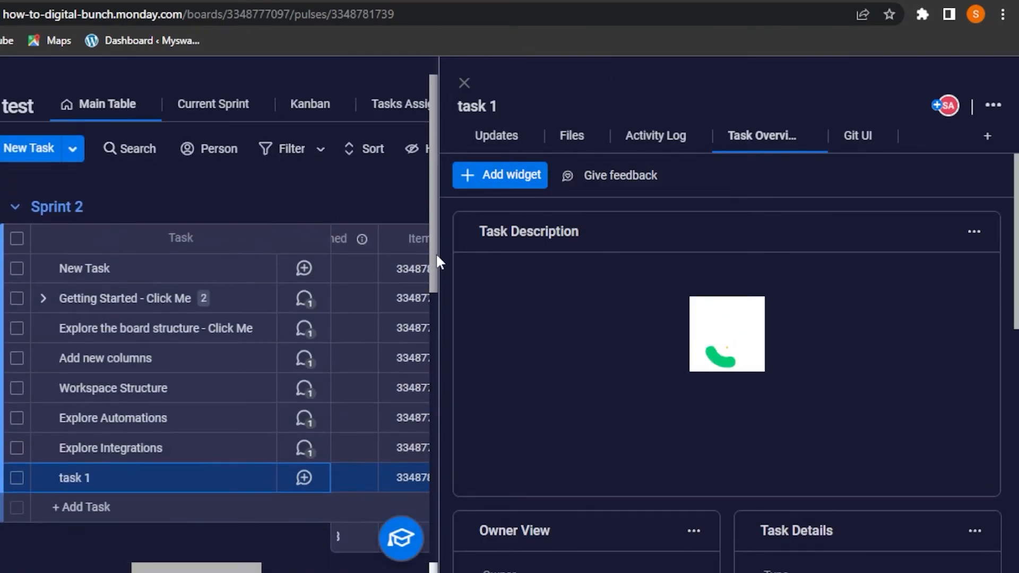
{"action": "scroll", "coordinate": [428, 154], "scroll_direction": "up", "scroll_amount": 3}
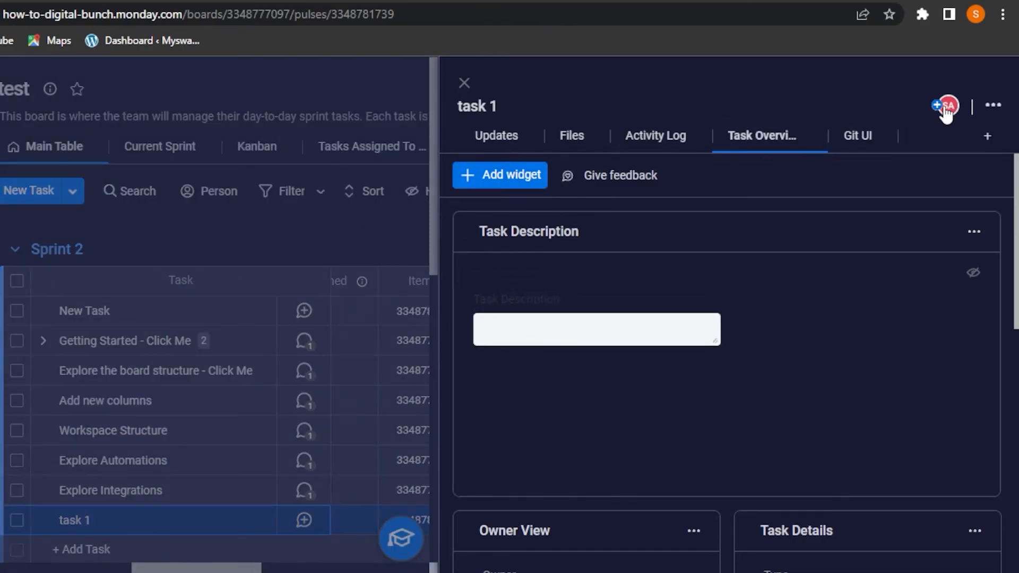
{"action": "left_click", "coordinate": [464, 83]}
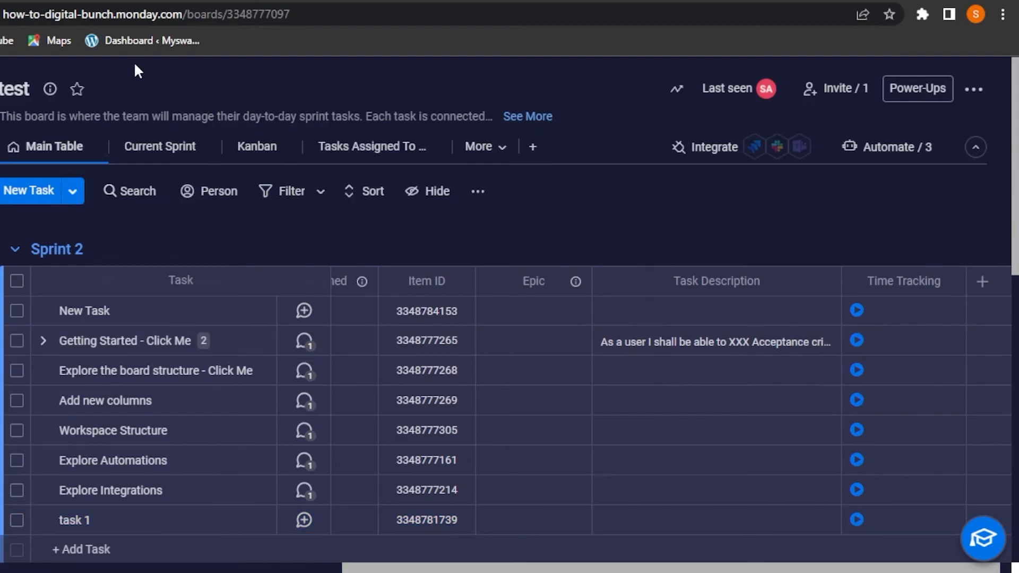
{"action": "left_click", "coordinate": [74, 84]}
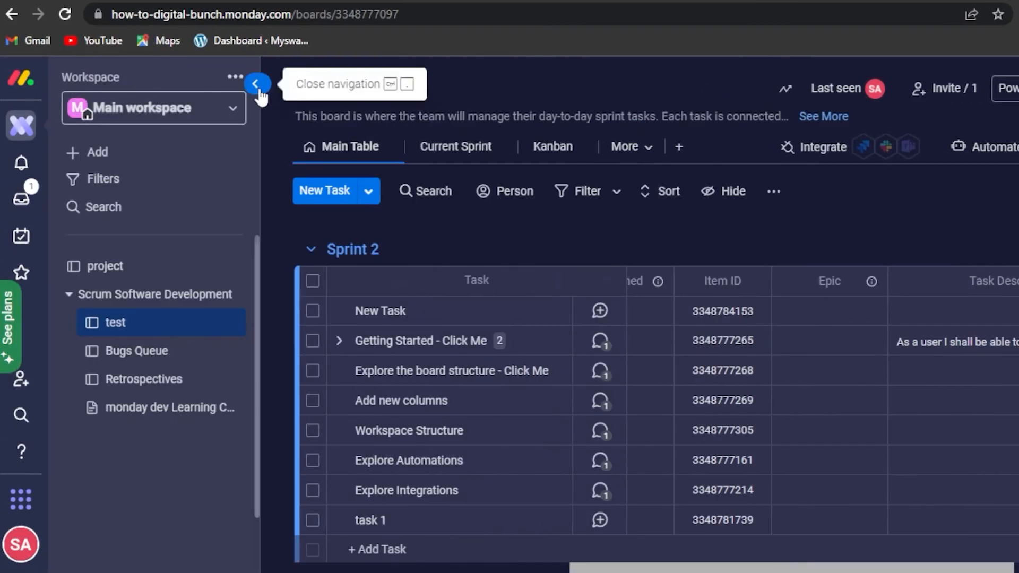
{"action": "left_click", "coordinate": [257, 86]}
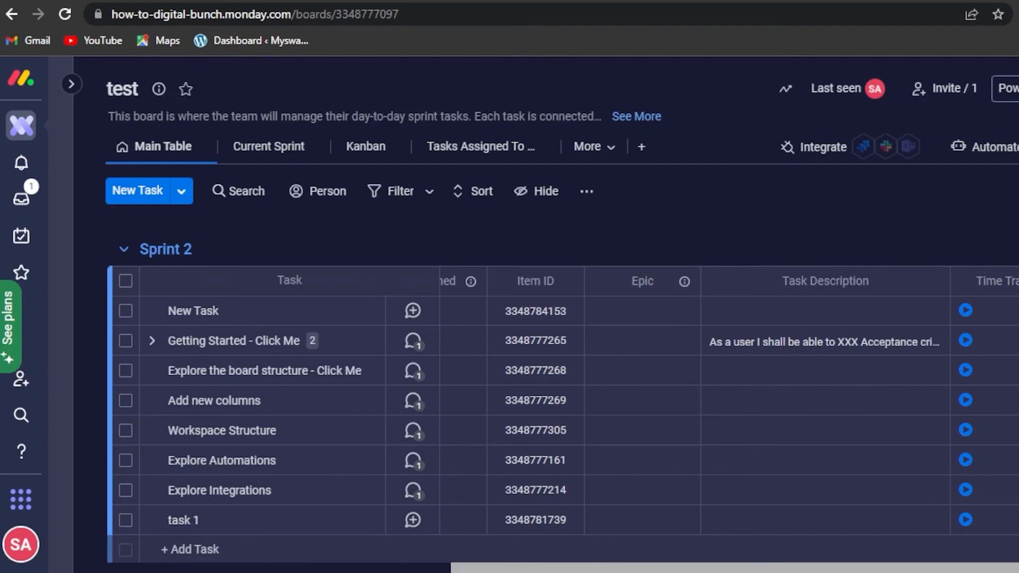
{"action": "left_click", "coordinate": [72, 84]}
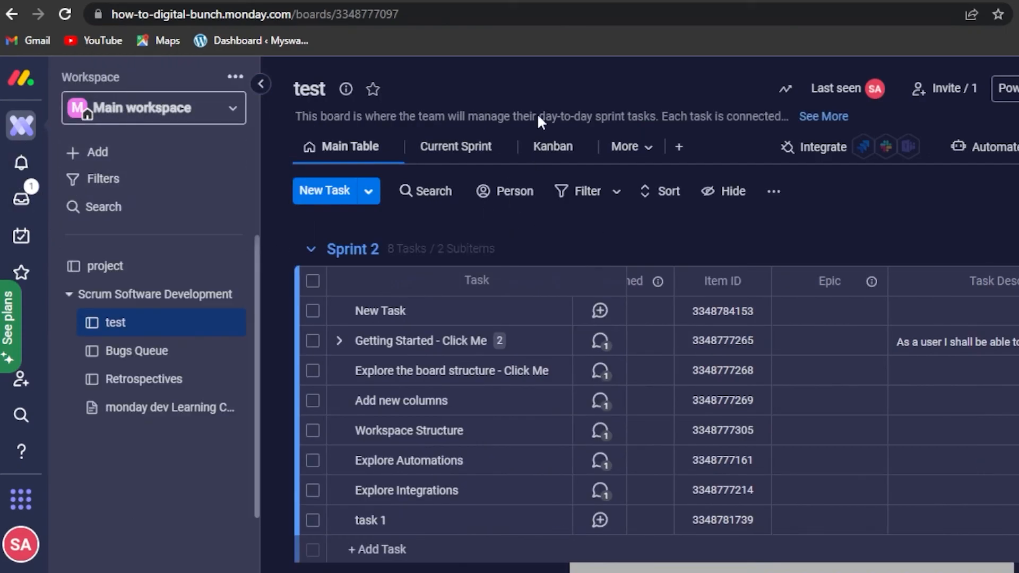
{"action": "left_click", "coordinate": [258, 86]}
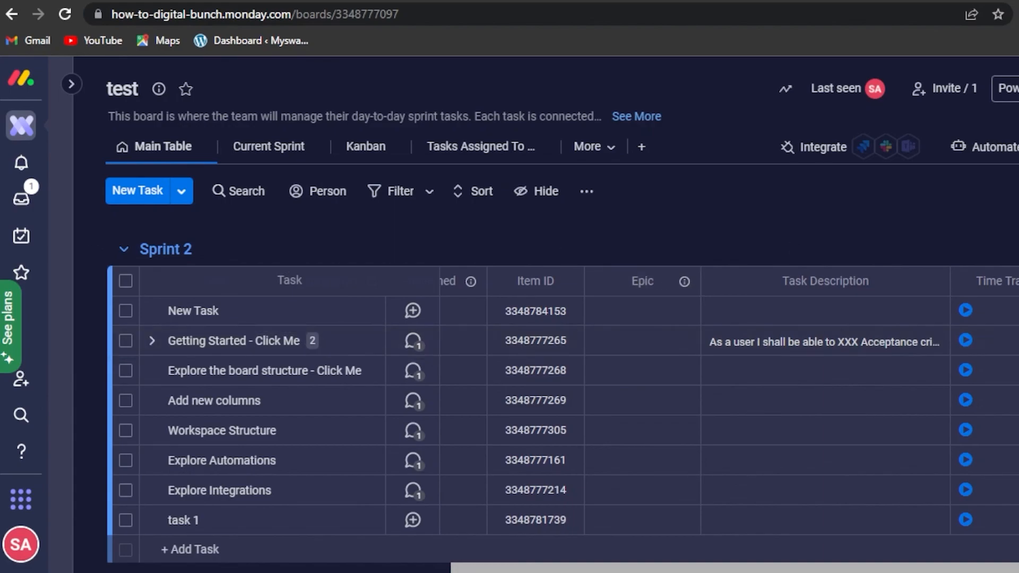
{"action": "scroll", "coordinate": [563, 372], "scroll_direction": "down", "scroll_amount": 3}
{"action": "scroll", "coordinate": [563, 372], "scroll_direction": "up", "scroll_amount": 3}
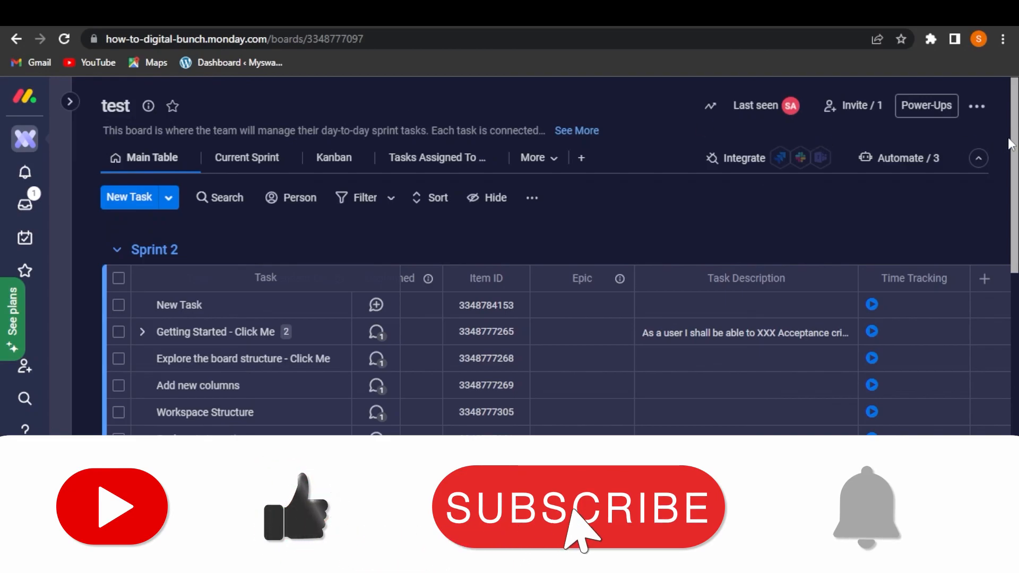
{"action": "left_click_drag", "start_coordinate": [1015, 143], "coordinate": [1017, 116]}
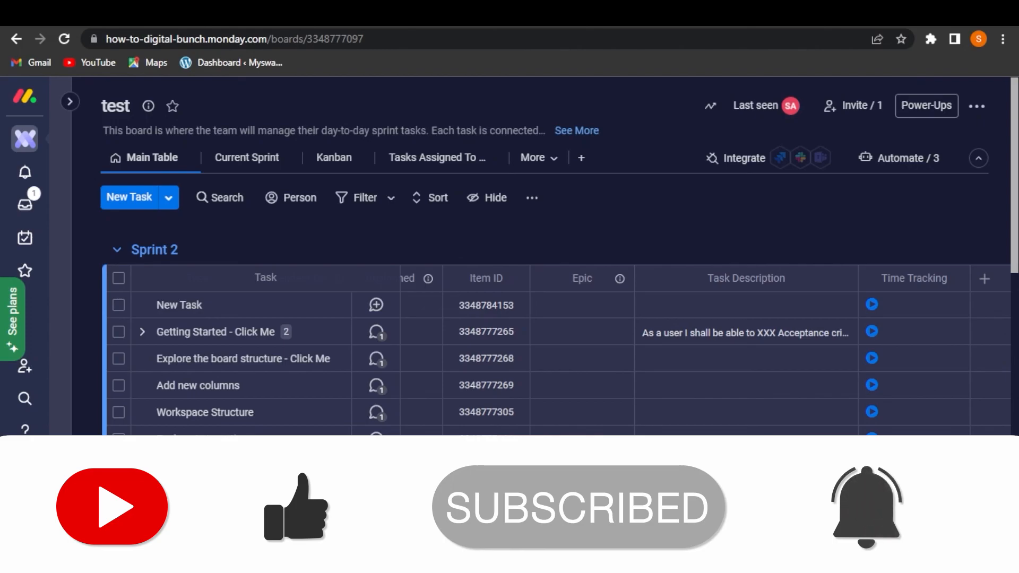
{"action": "scroll", "coordinate": [705, 366], "scroll_direction": "left", "scroll_amount": 1}
{"action": "scroll", "coordinate": [357, 530], "scroll_direction": "left", "scroll_amount": 10}
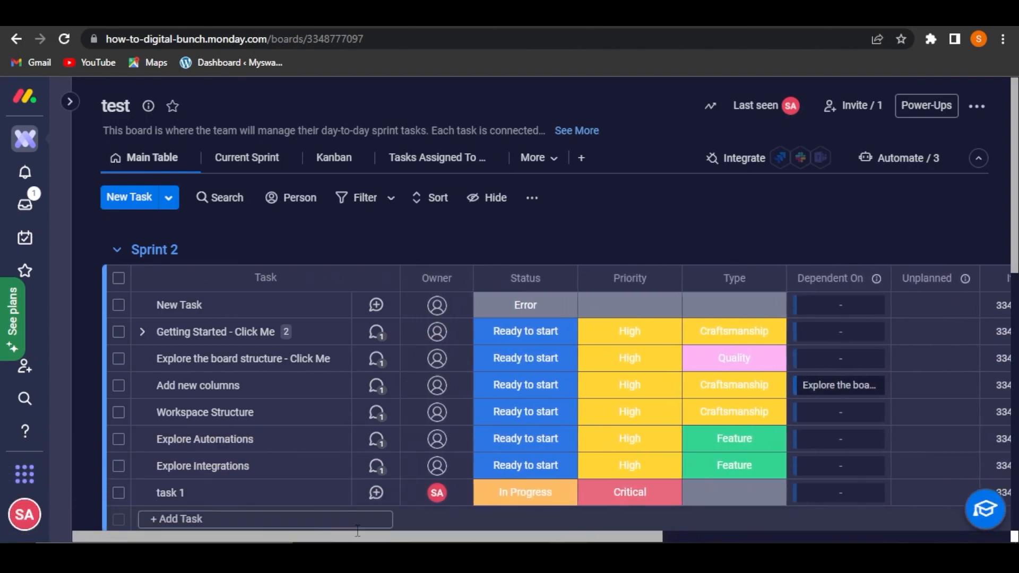